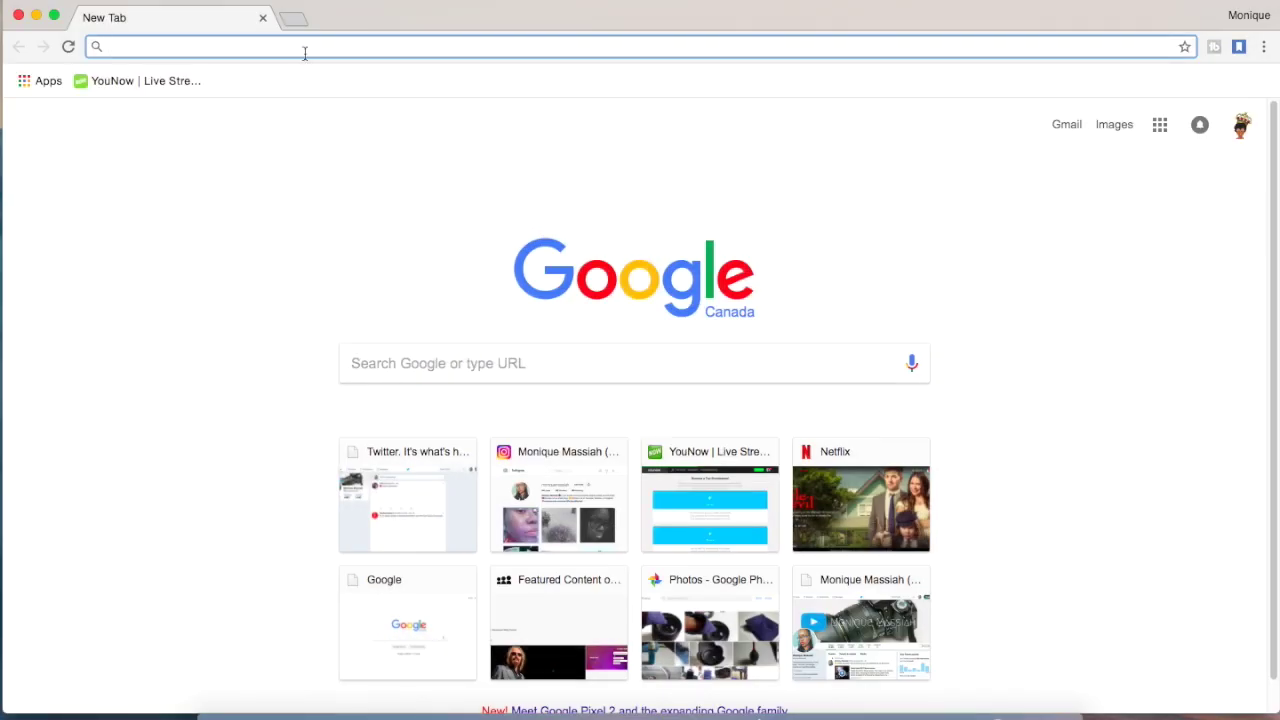
# Load Facebook, go to your own profile, and open the top-bar account menu
pyautogui.write('facebook.com')
pyautogui.press('Return')
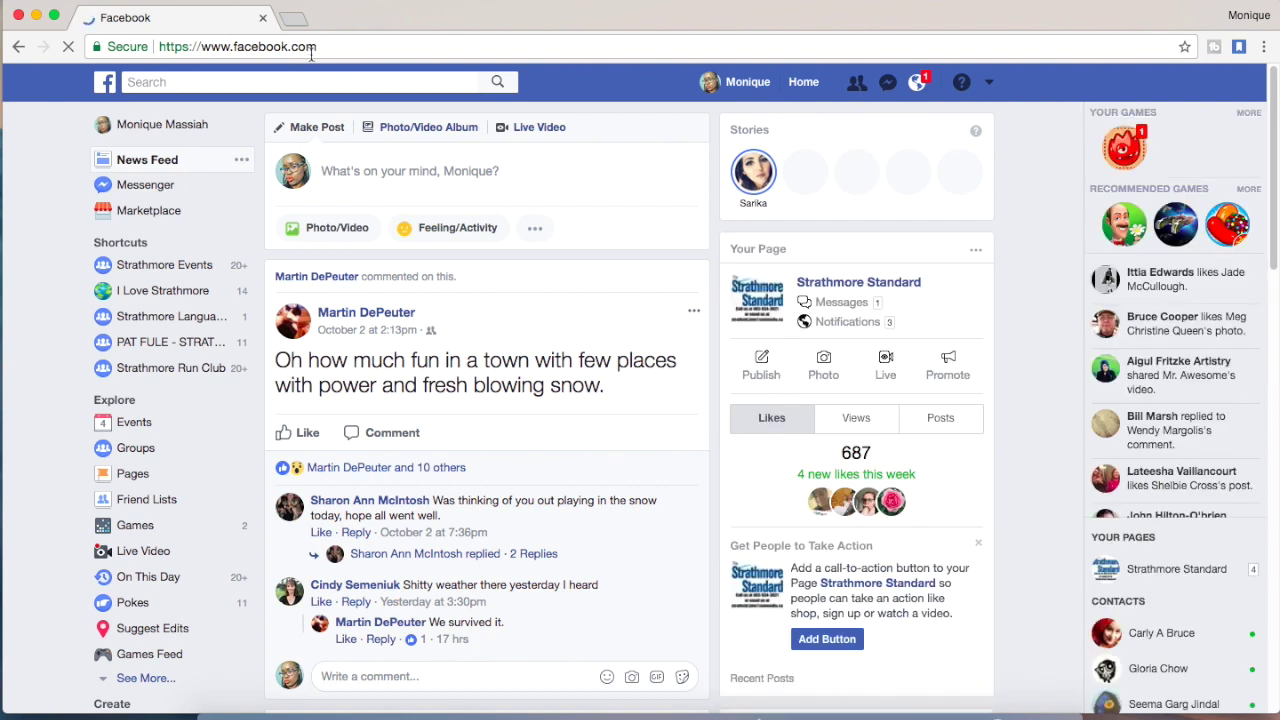
pyautogui.click(191, 128)
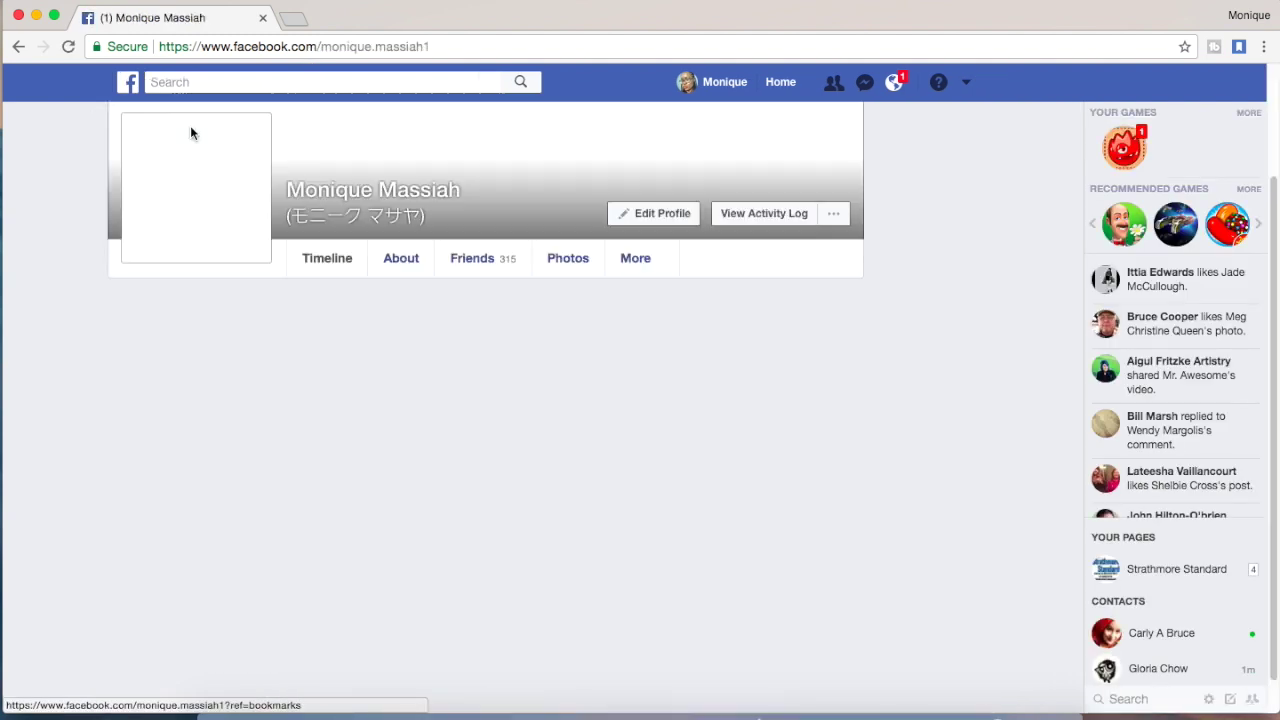
pyautogui.scroll(3, 88, 197)
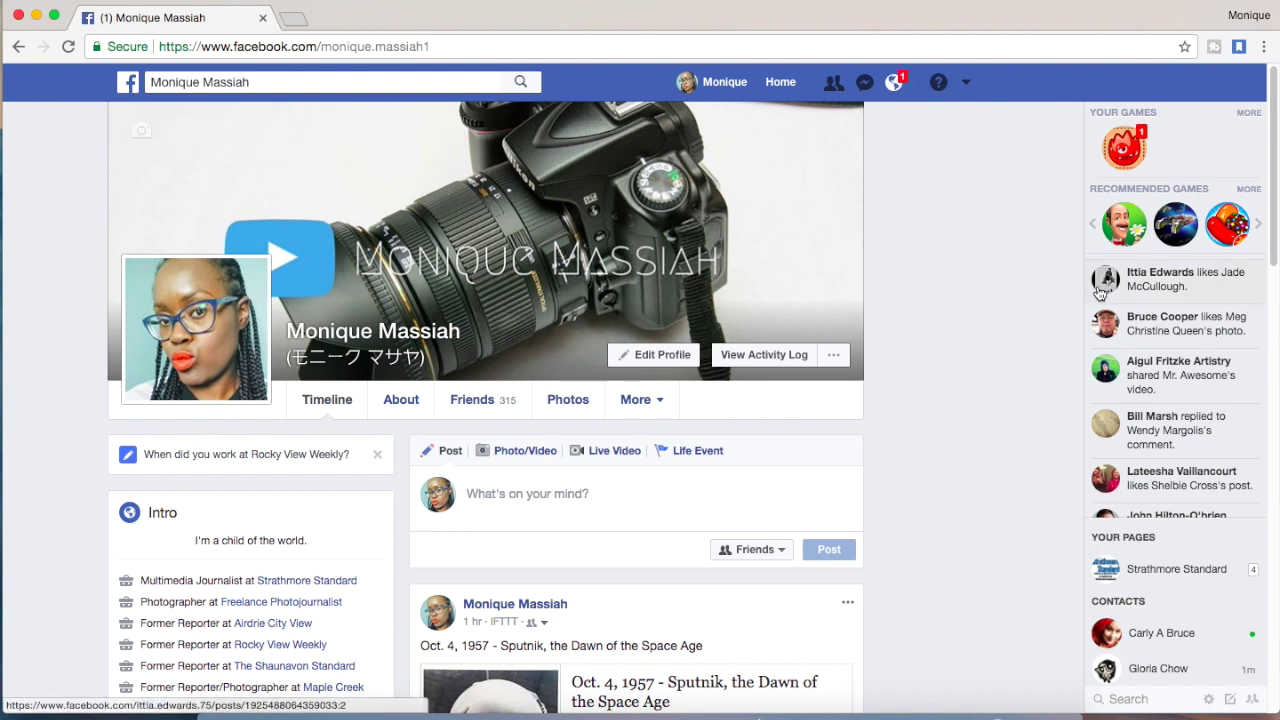
pyautogui.click(966, 85)
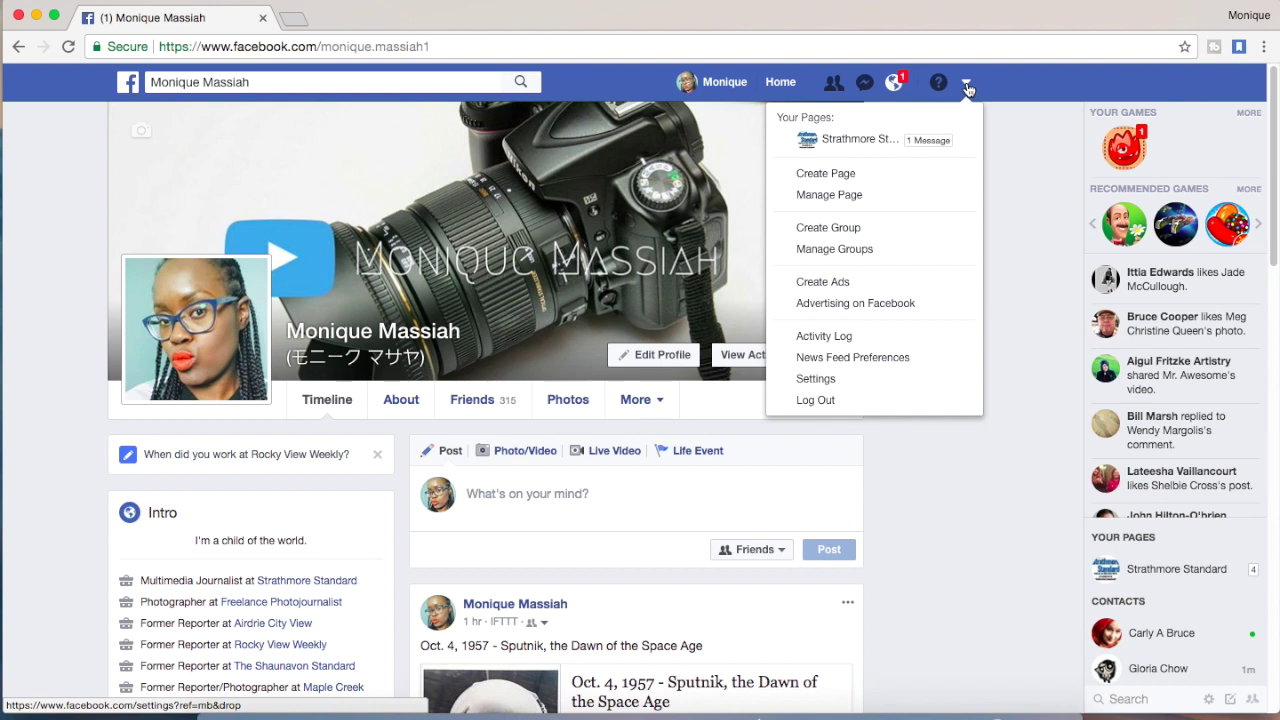
# Start a new Page, preview each page type, and choose Cause or Community
pyautogui.click(910, 178)
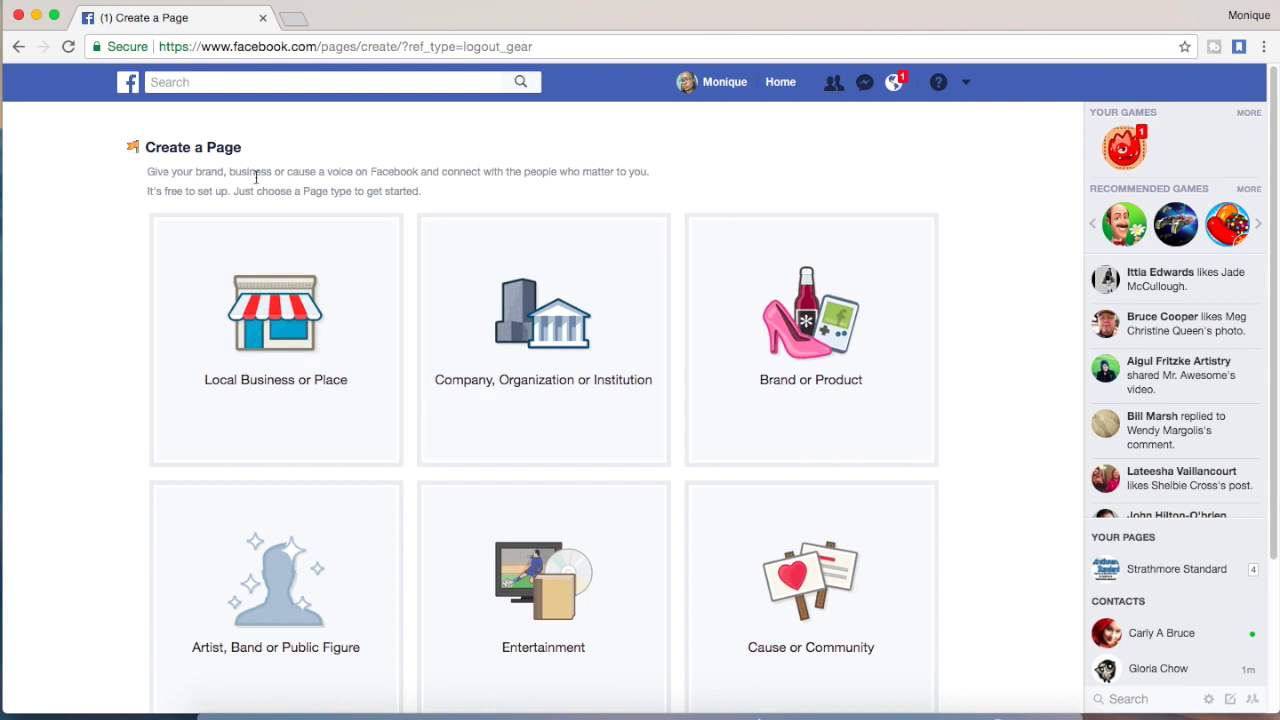
pyautogui.click(264, 424)
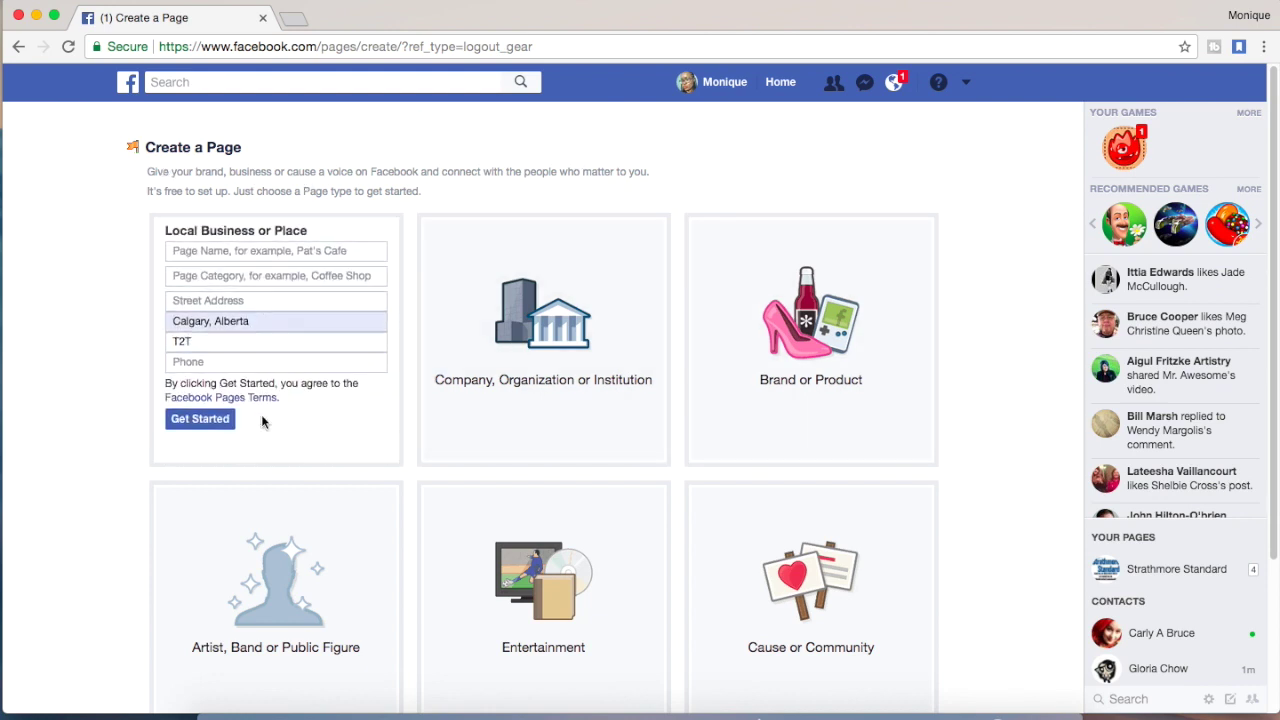
pyautogui.click(503, 302)
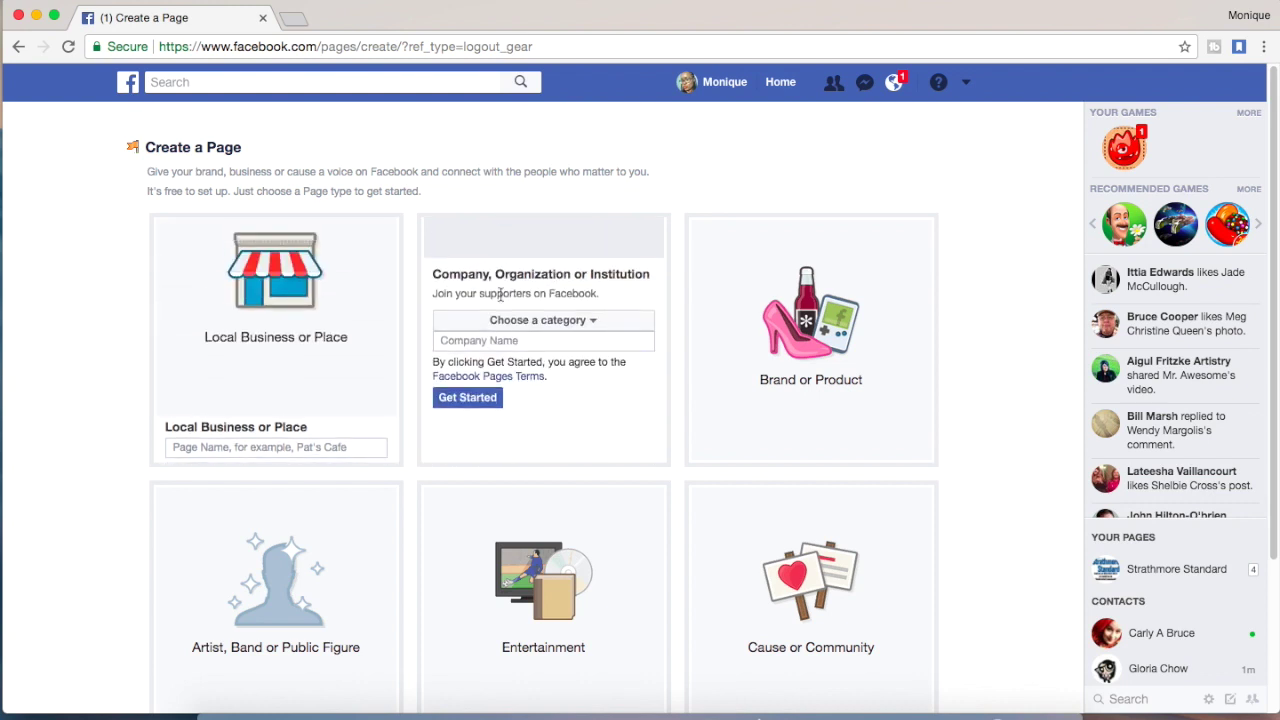
pyautogui.click(829, 358)
pyautogui.scroll(-3, 827, 352)
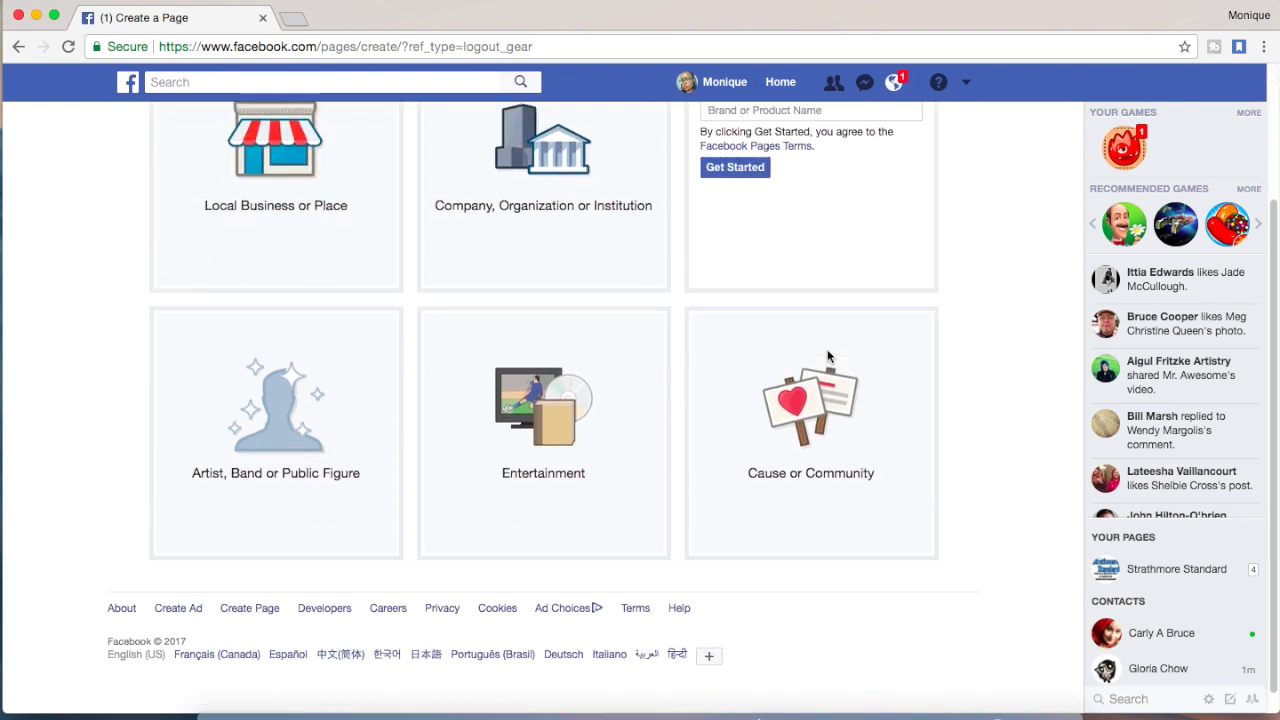
pyautogui.click(360, 460)
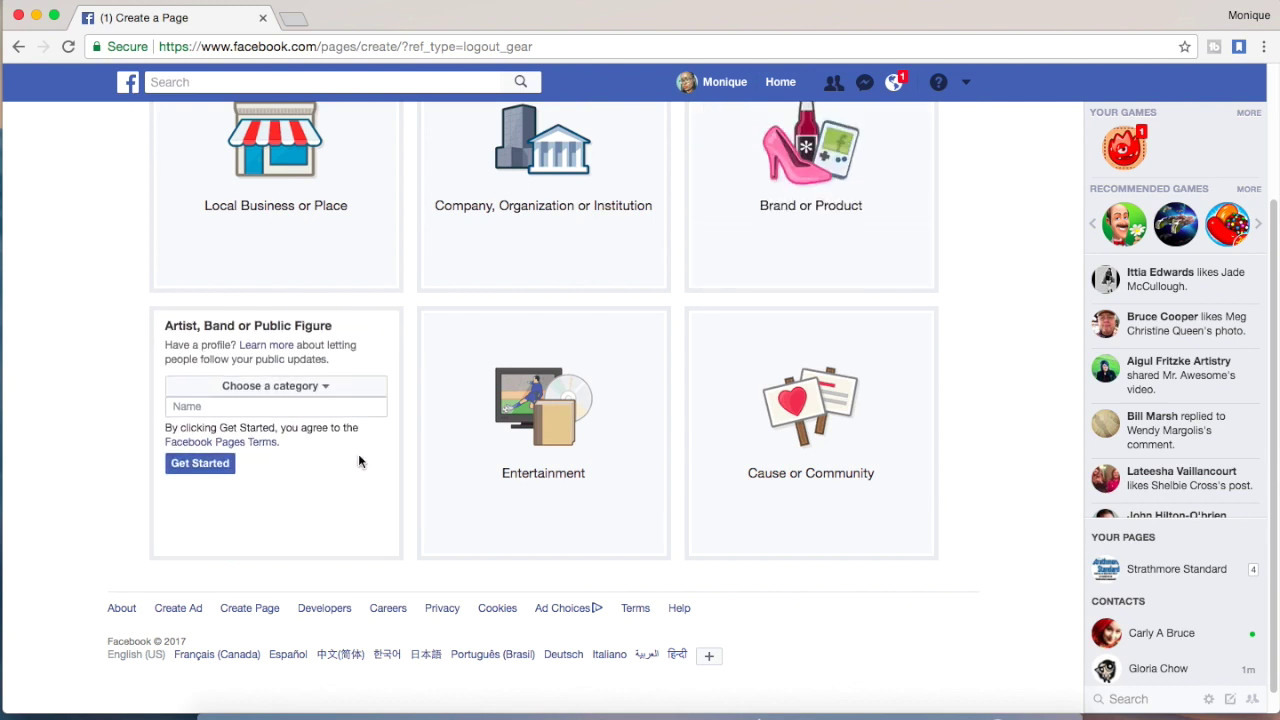
pyautogui.click(527, 447)
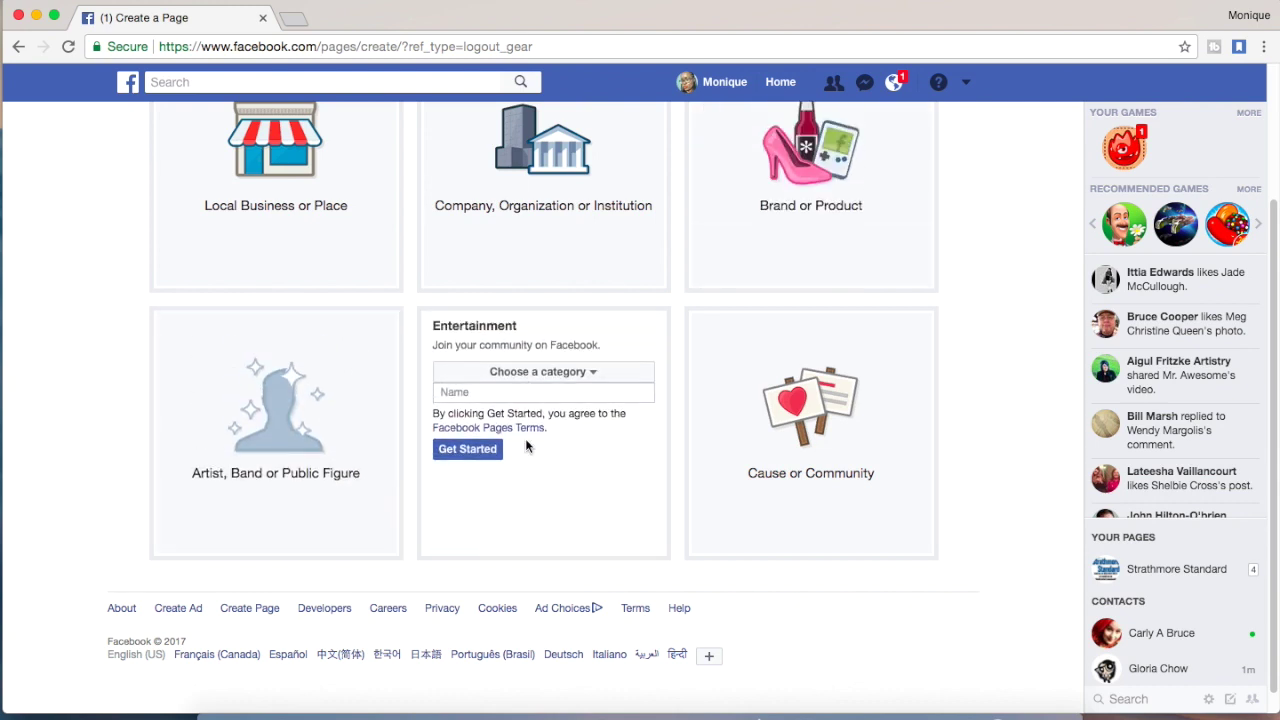
pyautogui.click(811, 418)
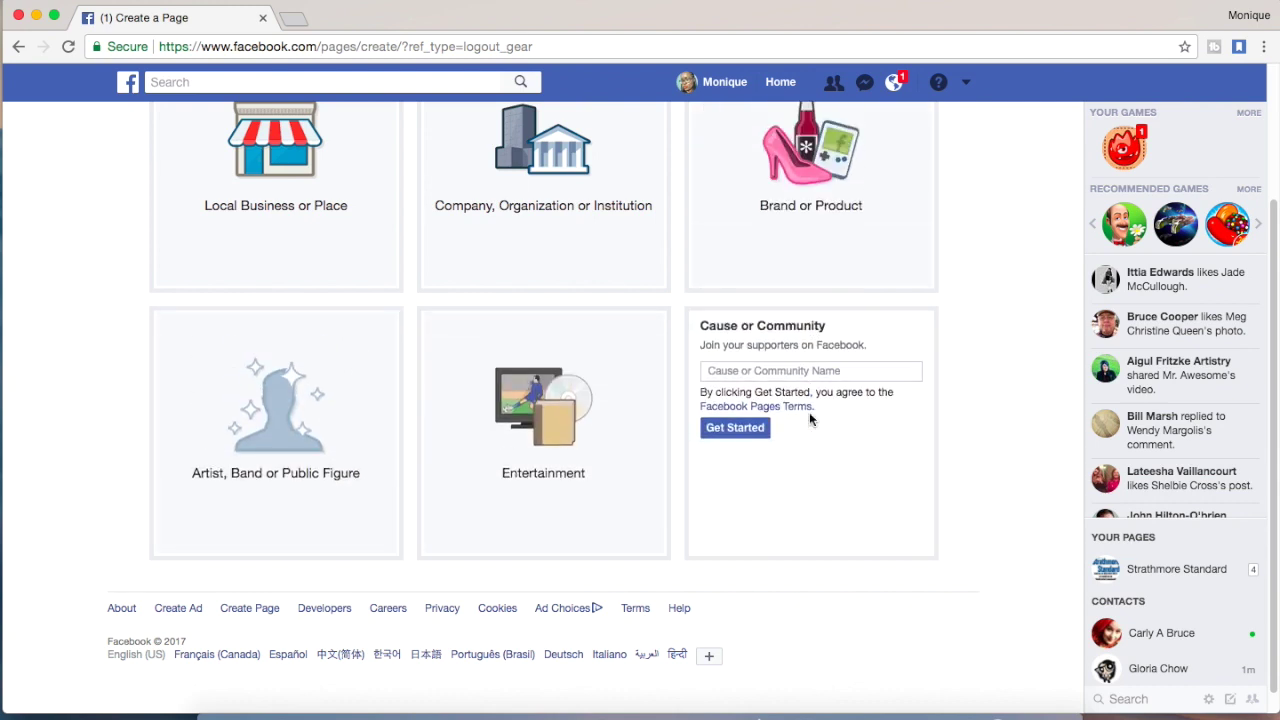
# Name the Cause or Community Page with the owner's first name plus 'Brainstorming Group' and create it
pyautogui.click(732, 370)
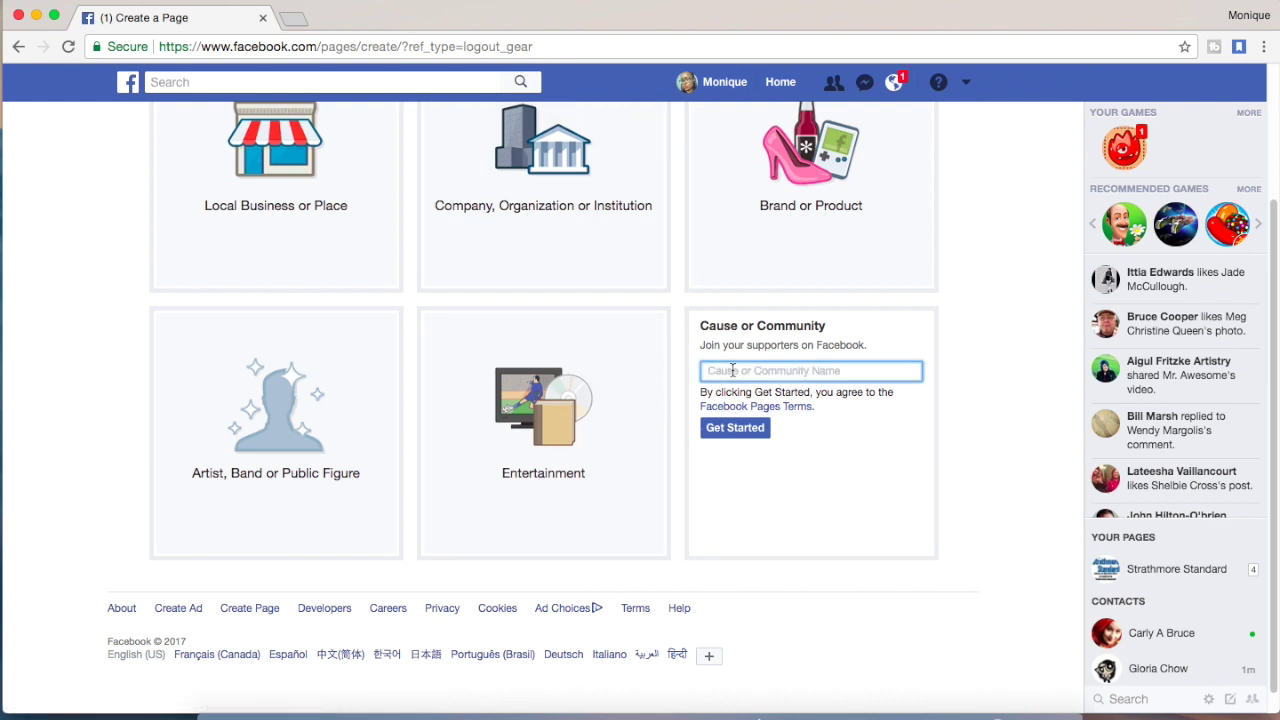
pyautogui.write("Monique's Brainstorming Group")
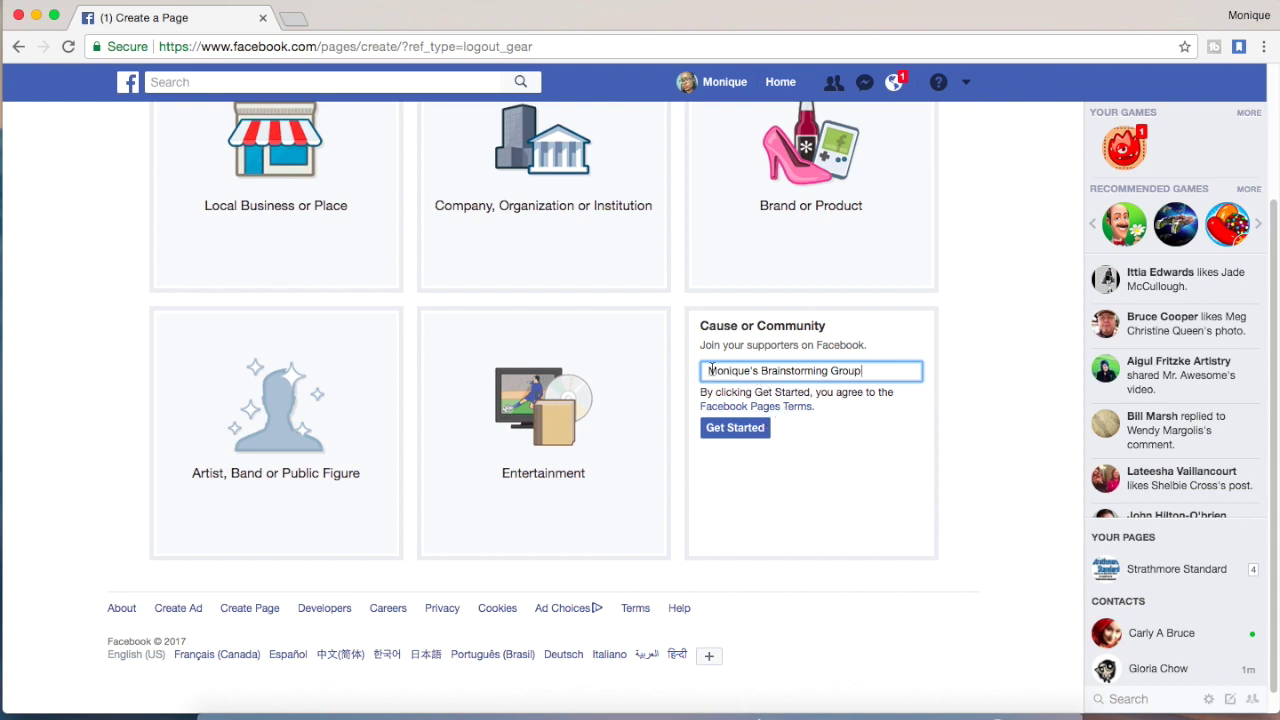
pyautogui.click(751, 430)
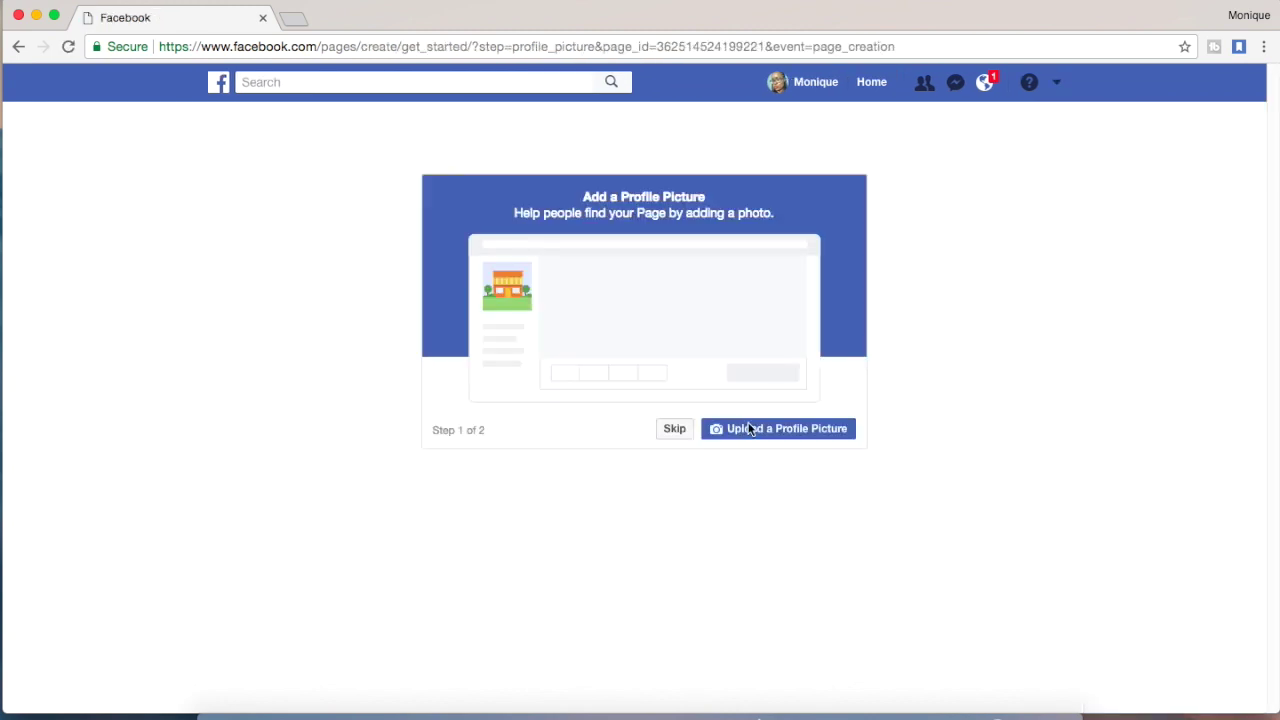
pyautogui.click(767, 431)
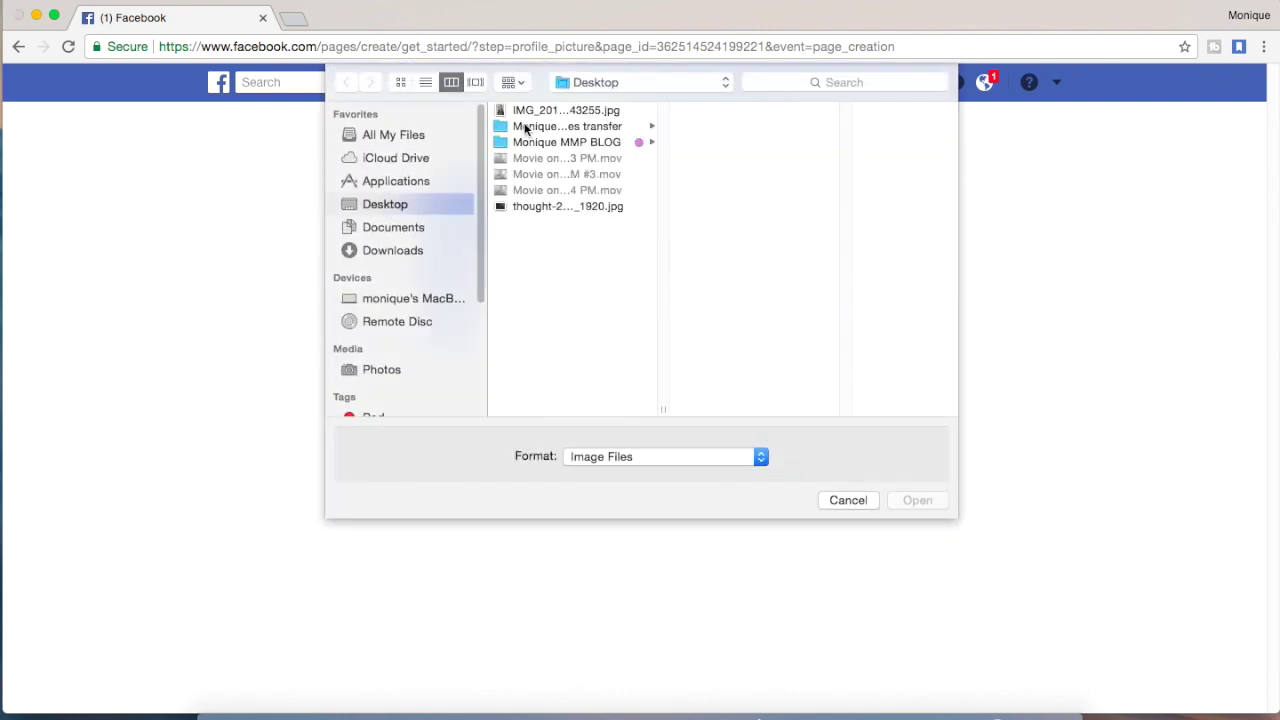
pyautogui.click(533, 114)
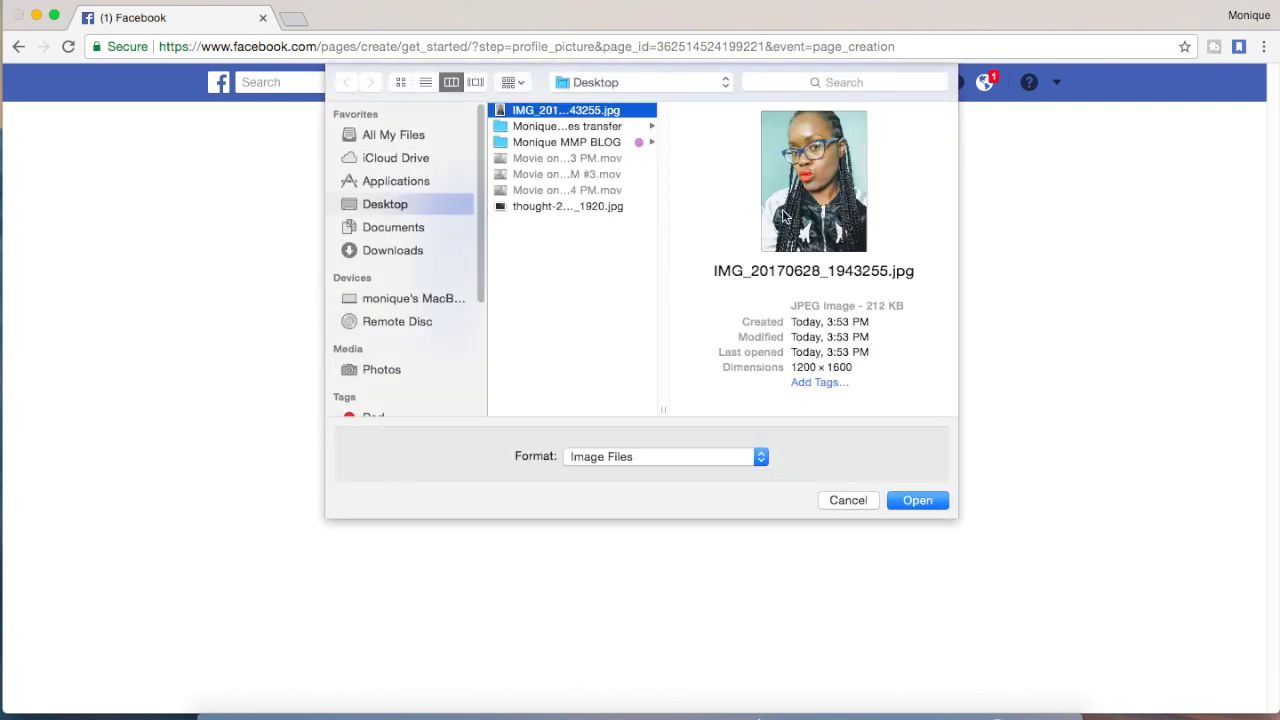
pyautogui.click(906, 508)
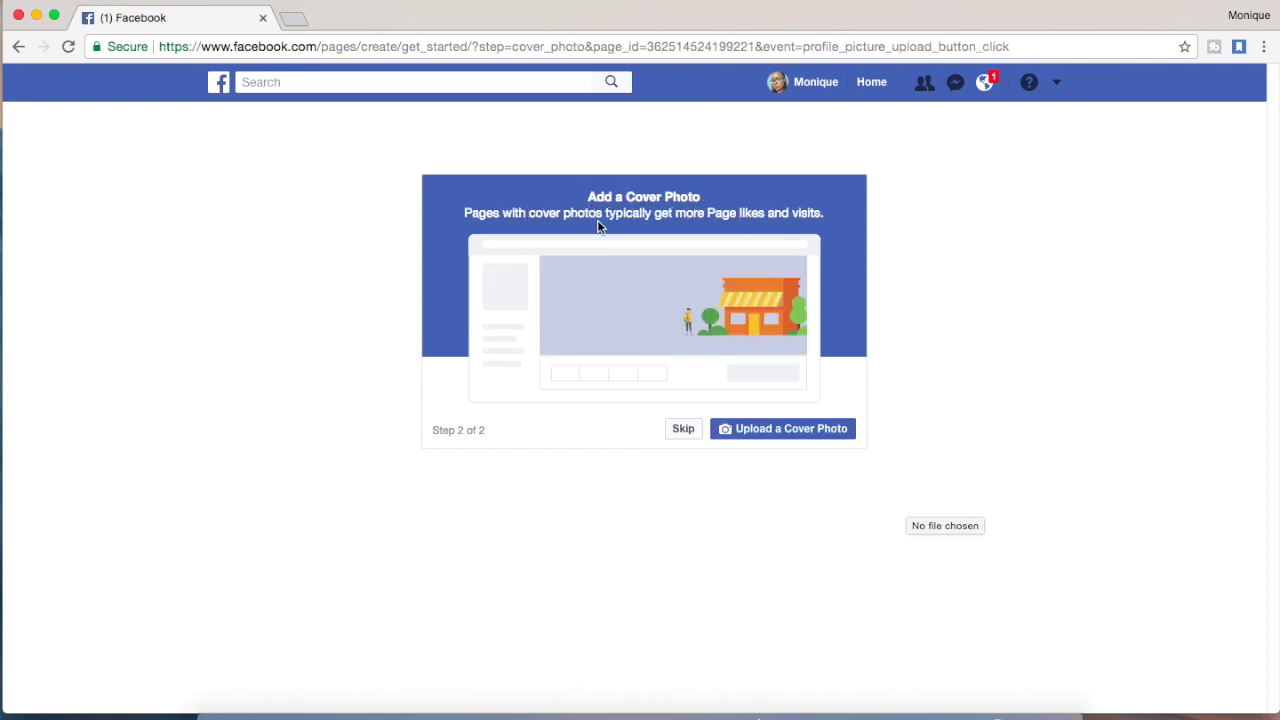
# Upload the chalk lightbulb image thought-2123970_1920.jpg from the Desktop as the cover photo
pyautogui.click(827, 430)
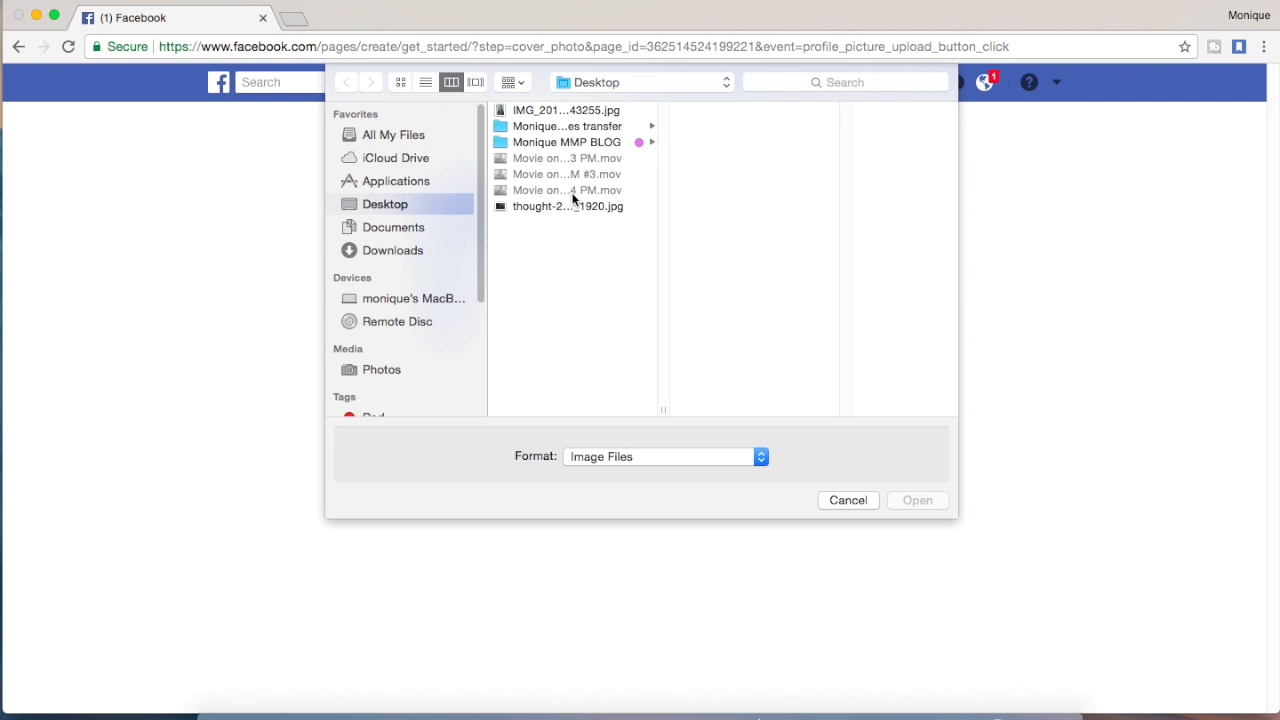
pyautogui.click(577, 206)
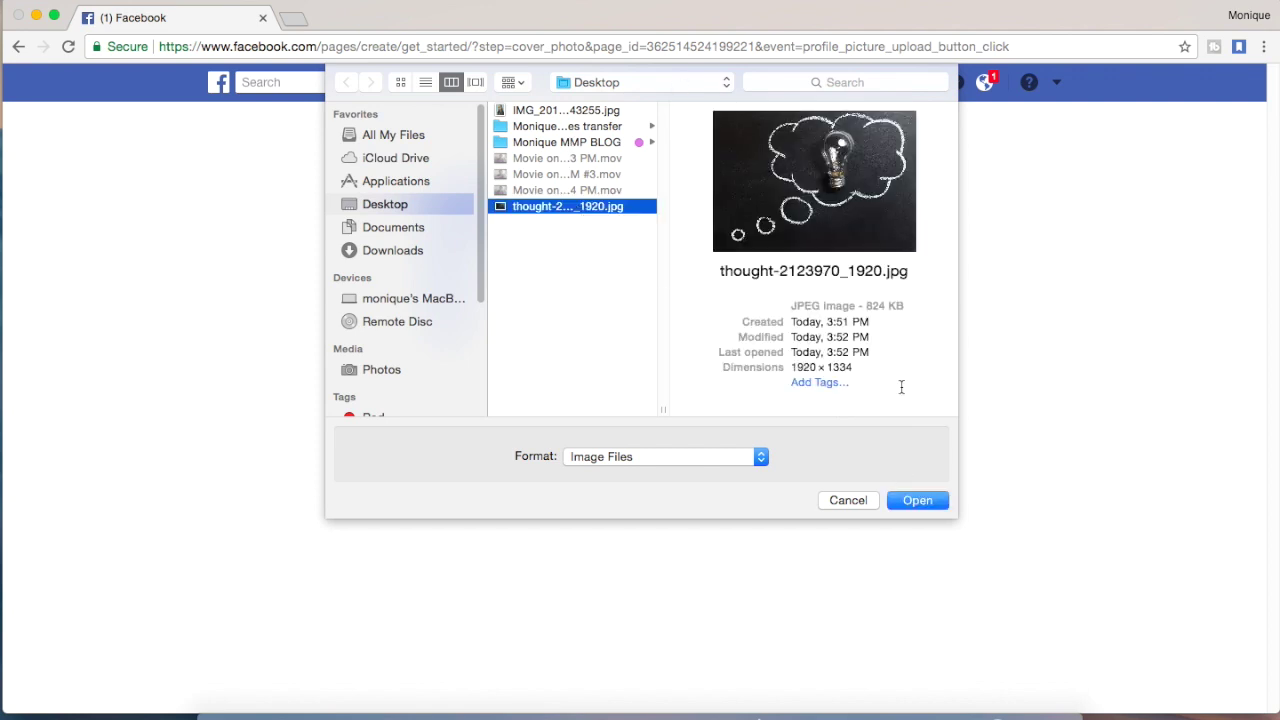
pyautogui.click(906, 498)
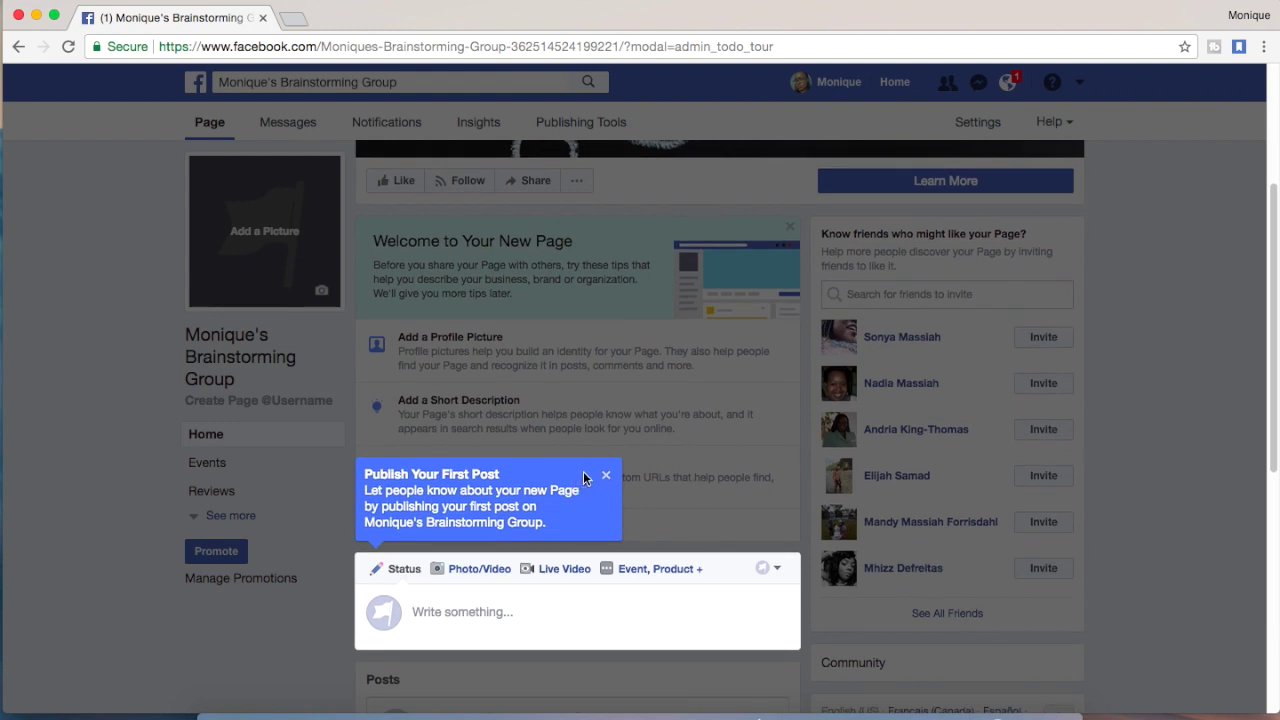
# Close the first-post and invite-friends tour tips and bring up the Add a Picture options
pyautogui.click(605, 475)
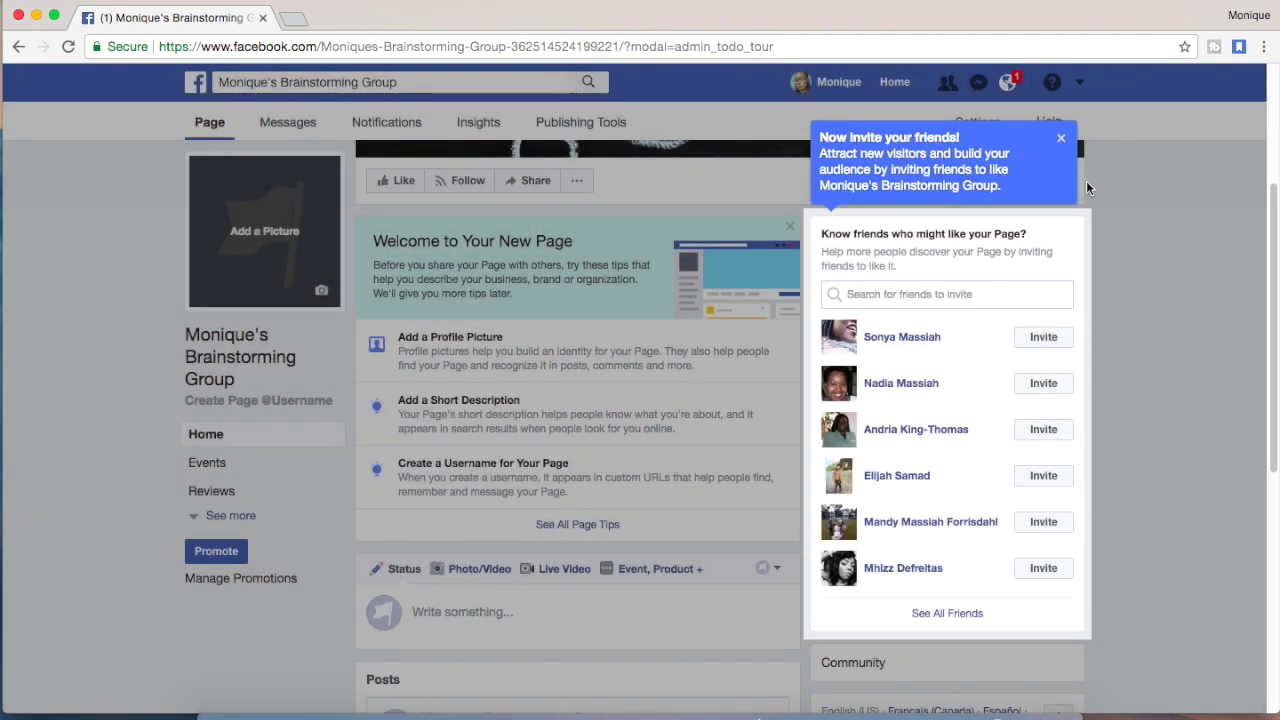
pyautogui.click(1061, 142)
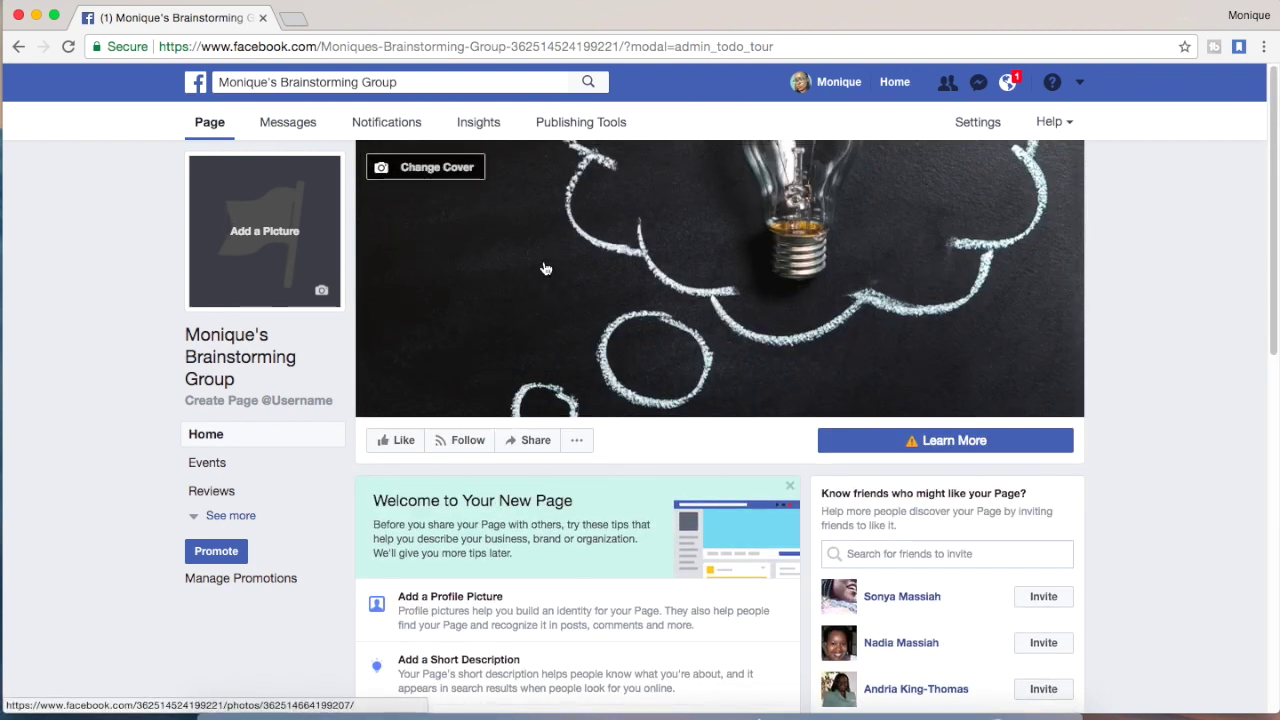
pyautogui.click(283, 245)
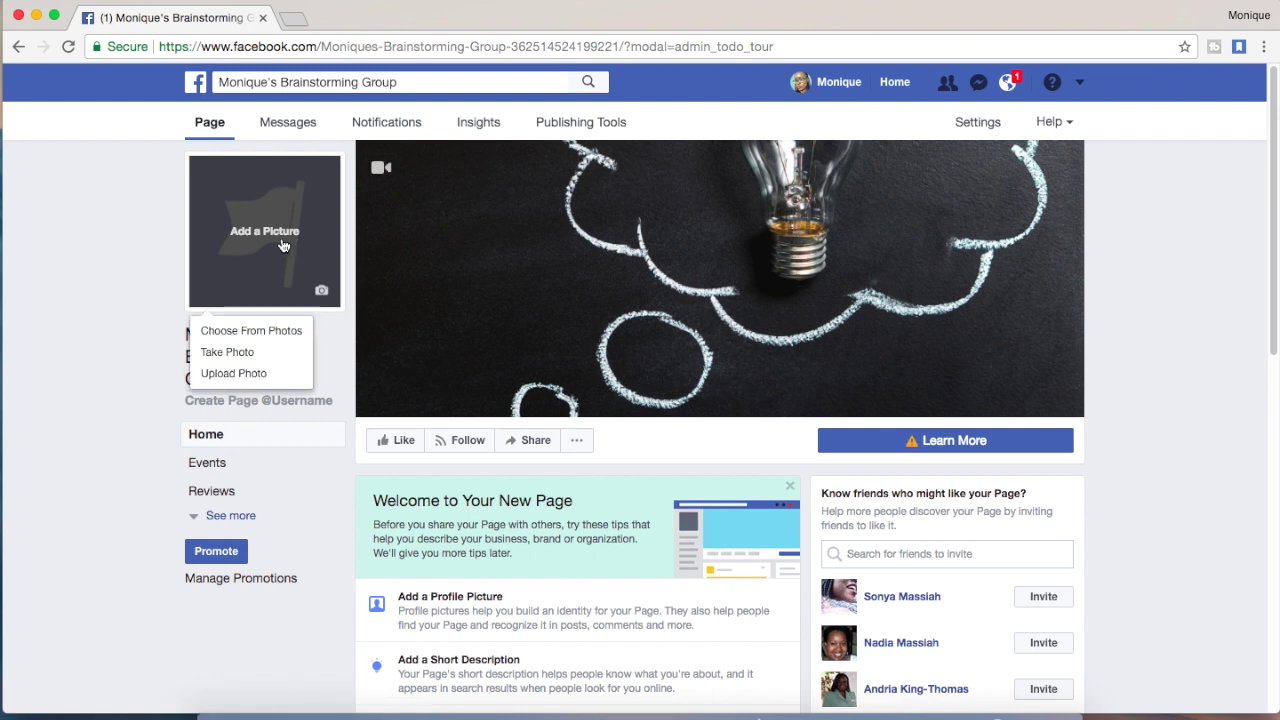
# Upload IMG_20170628_1943255.jpg, reposition it in the crop frame, and save it as profile picture
pyautogui.click(245, 373)
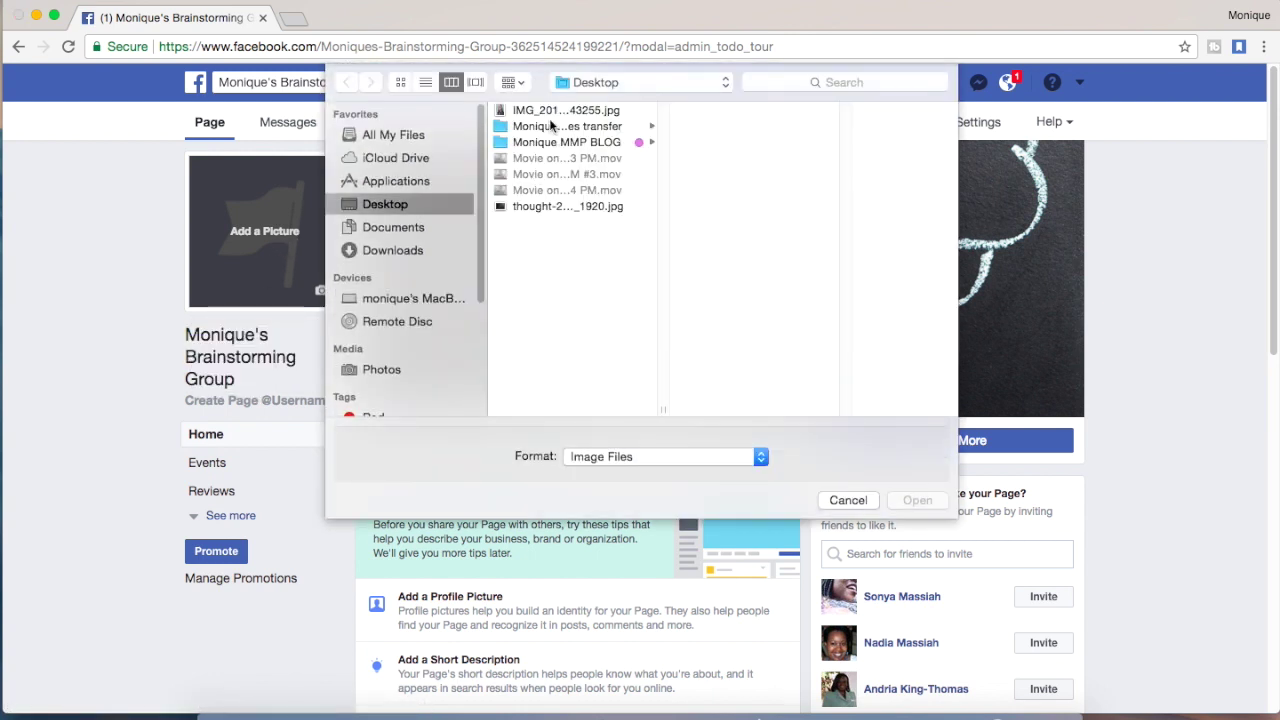
pyautogui.click(547, 112)
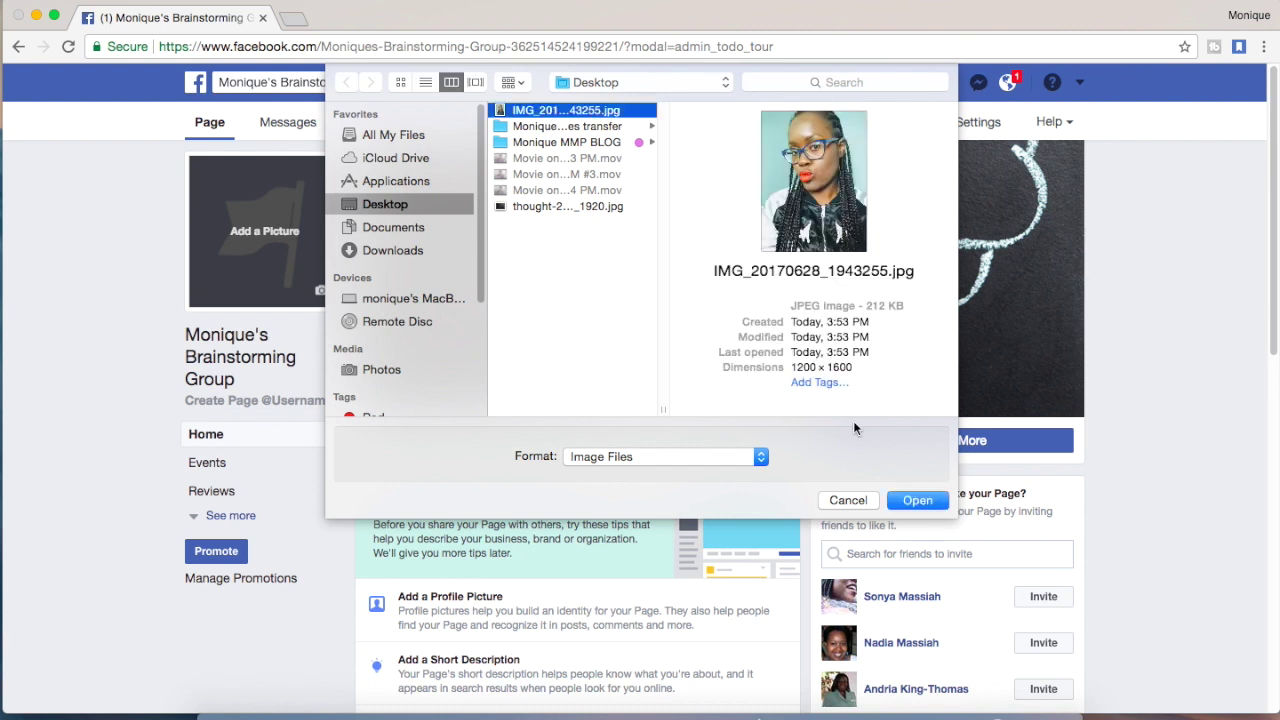
pyautogui.click(909, 501)
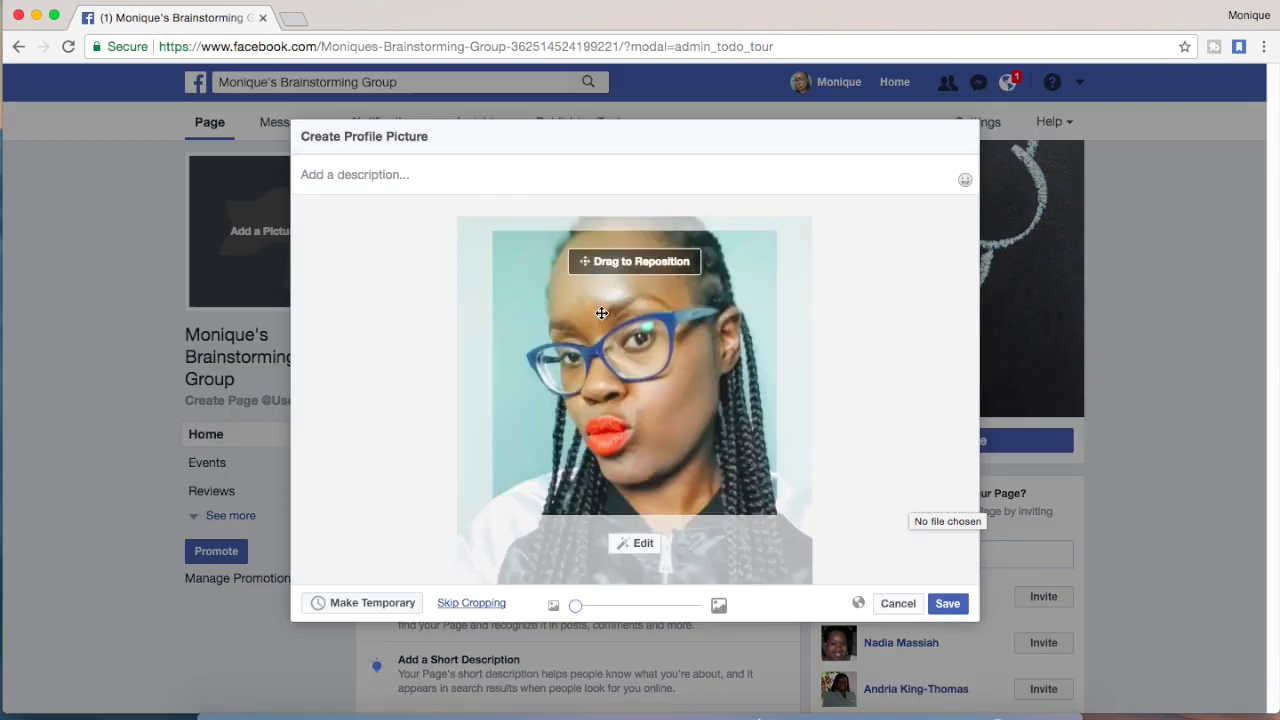
pyautogui.moveTo(601, 308); pyautogui.dragTo(600, 335)
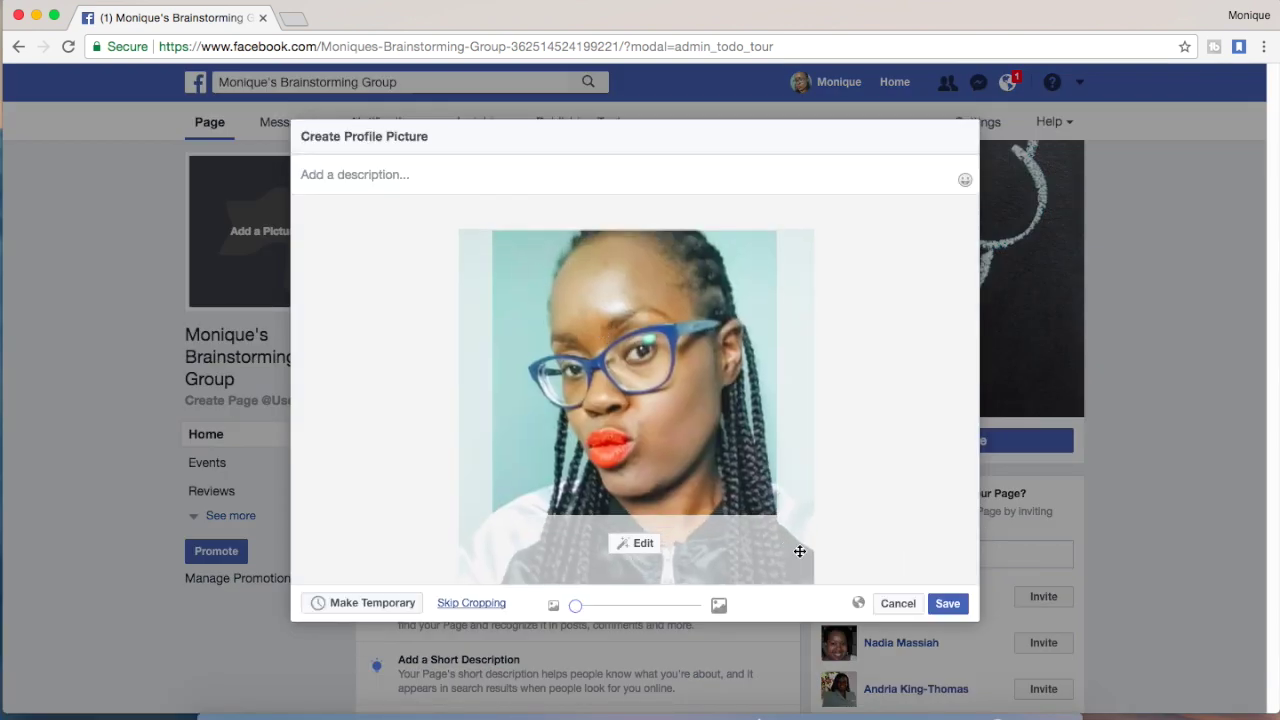
pyautogui.click(947, 605)
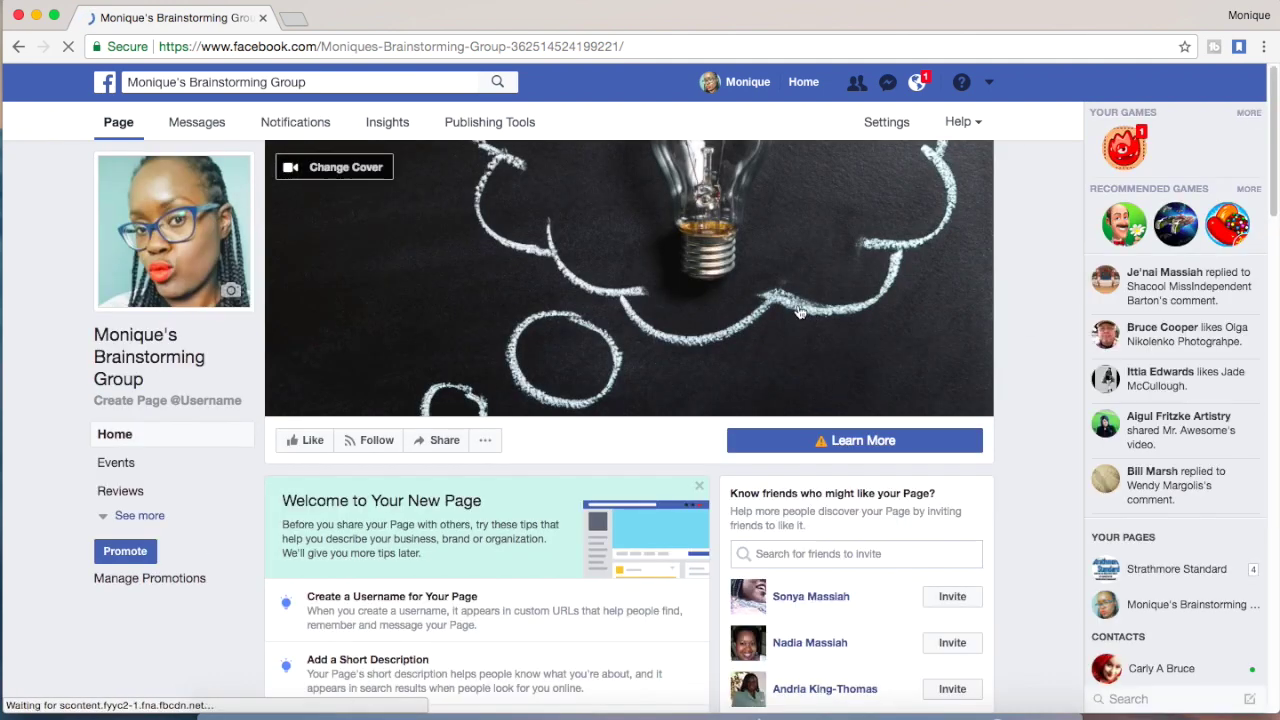
pyautogui.scroll(-1, 800, 322)
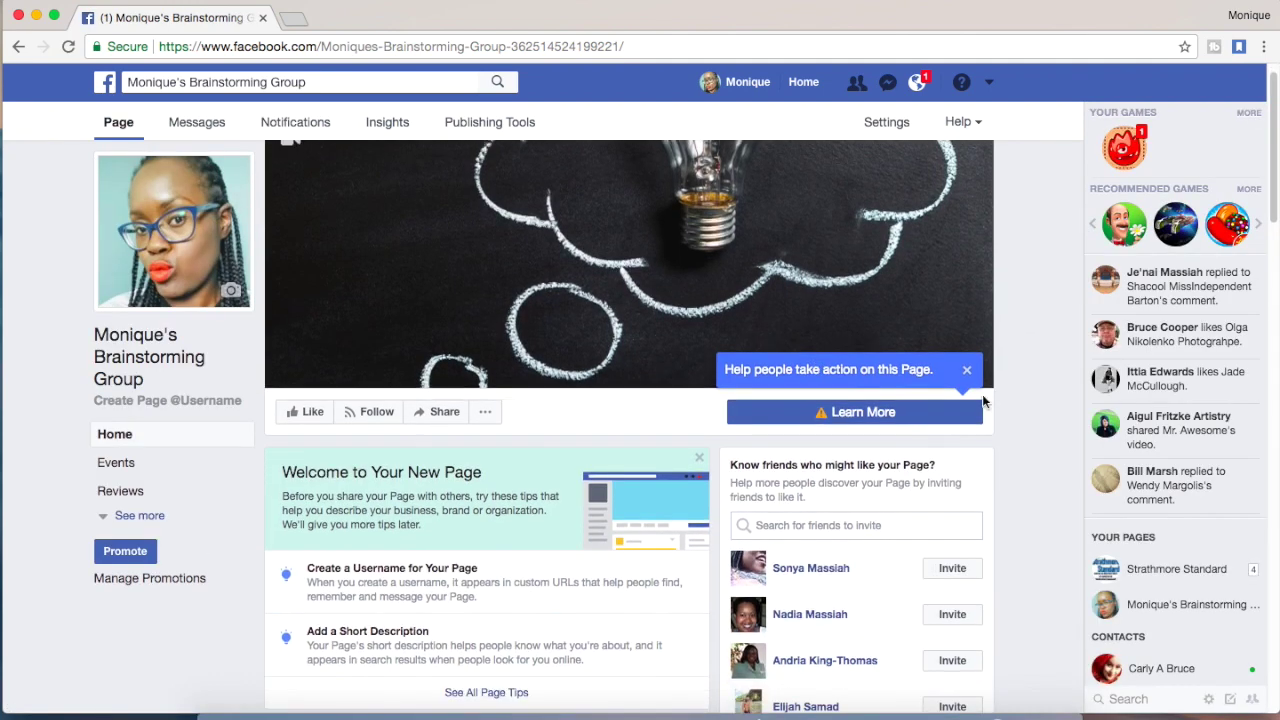
pyautogui.click(967, 371)
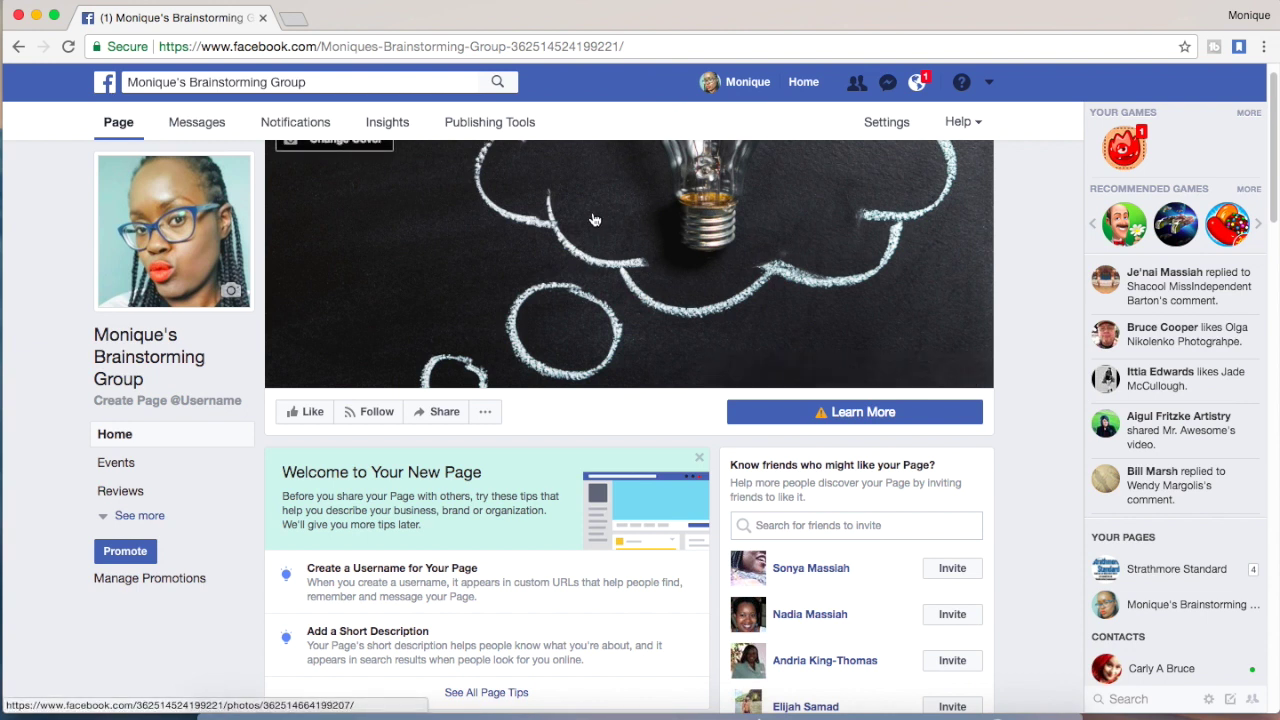
pyautogui.scroll(1, 600, 240)
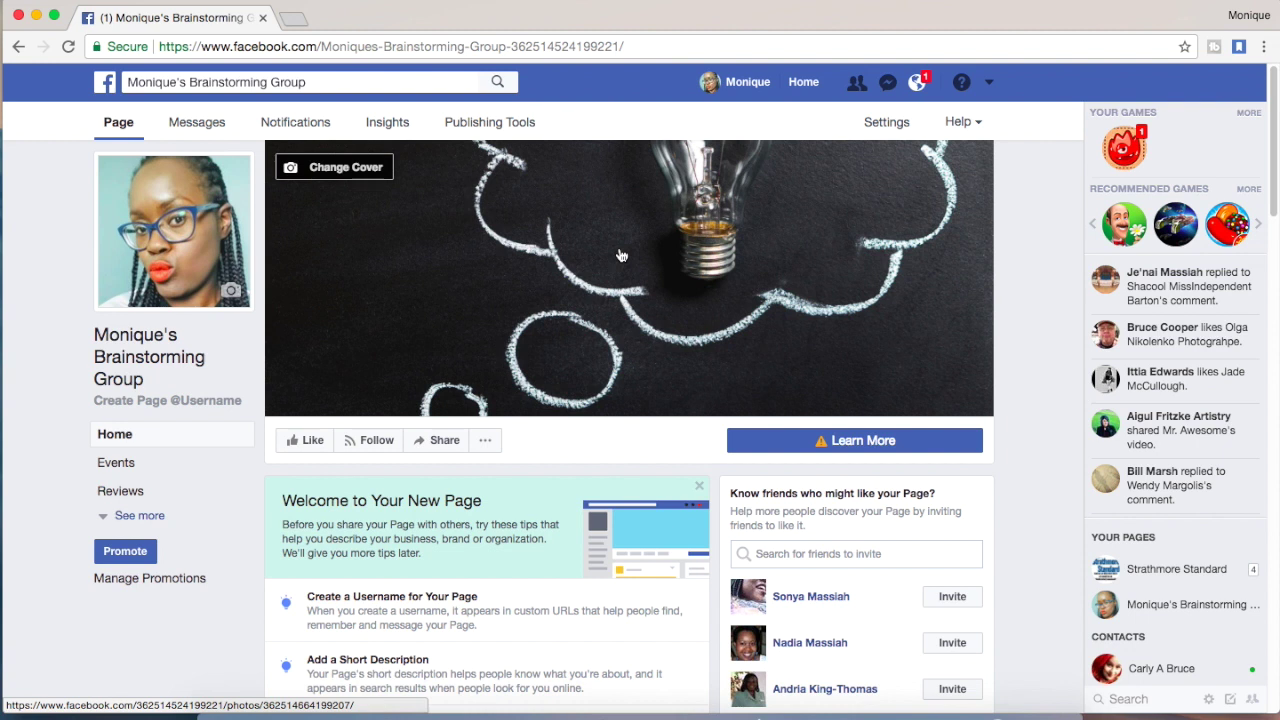
pyautogui.scroll(-1, 580, 287)
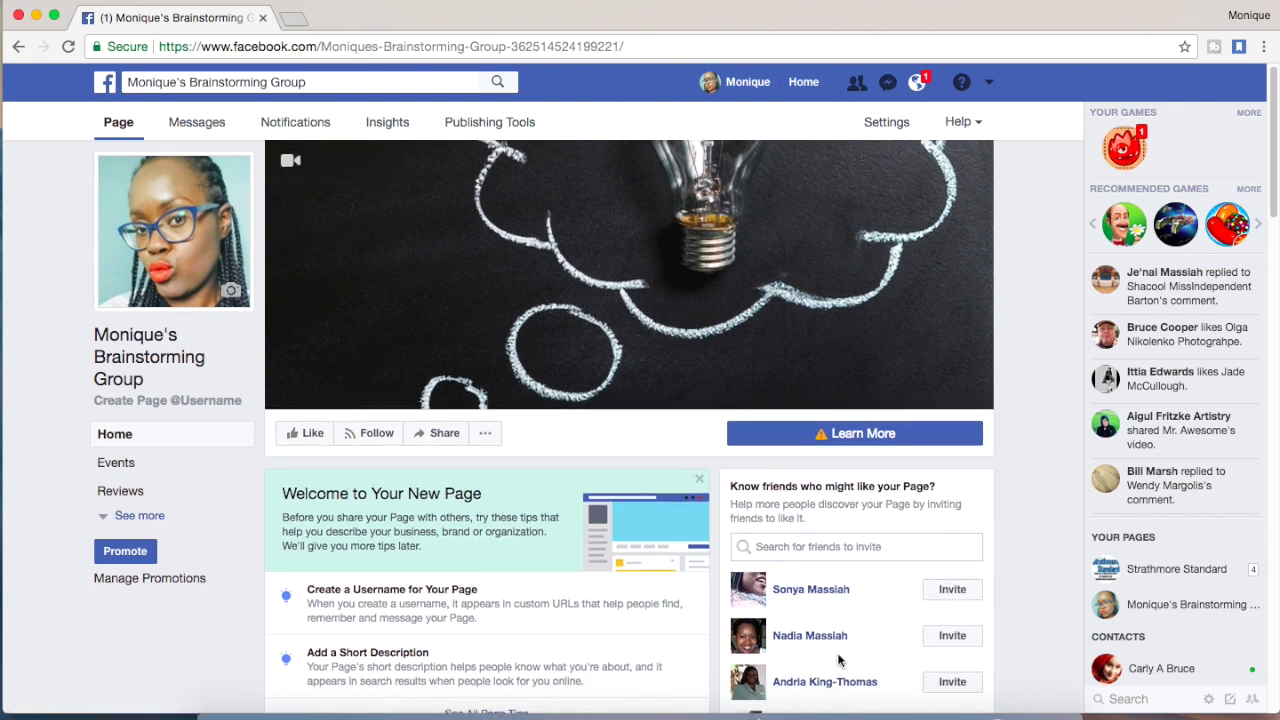
pyautogui.scroll(-5, 830, 540)
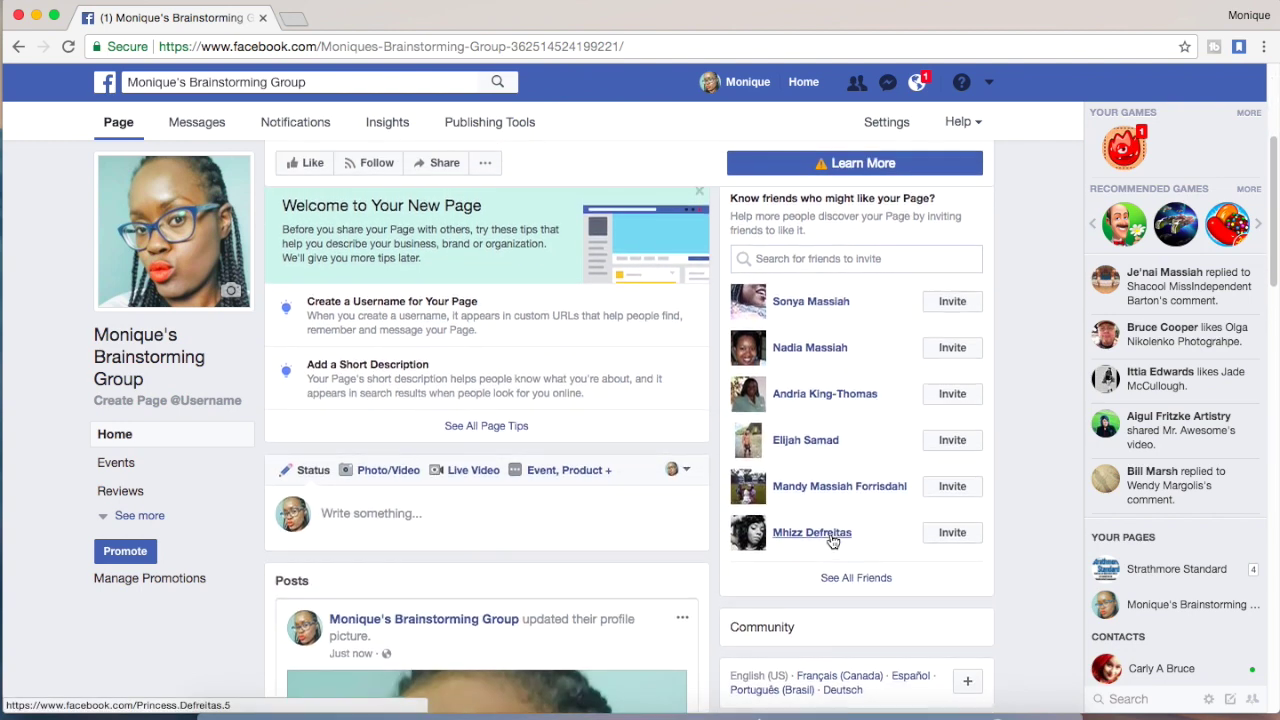
pyautogui.scroll(5, 830, 540)
pyautogui.scroll(-5, 830, 540)
pyautogui.scroll(3, 826, 535)
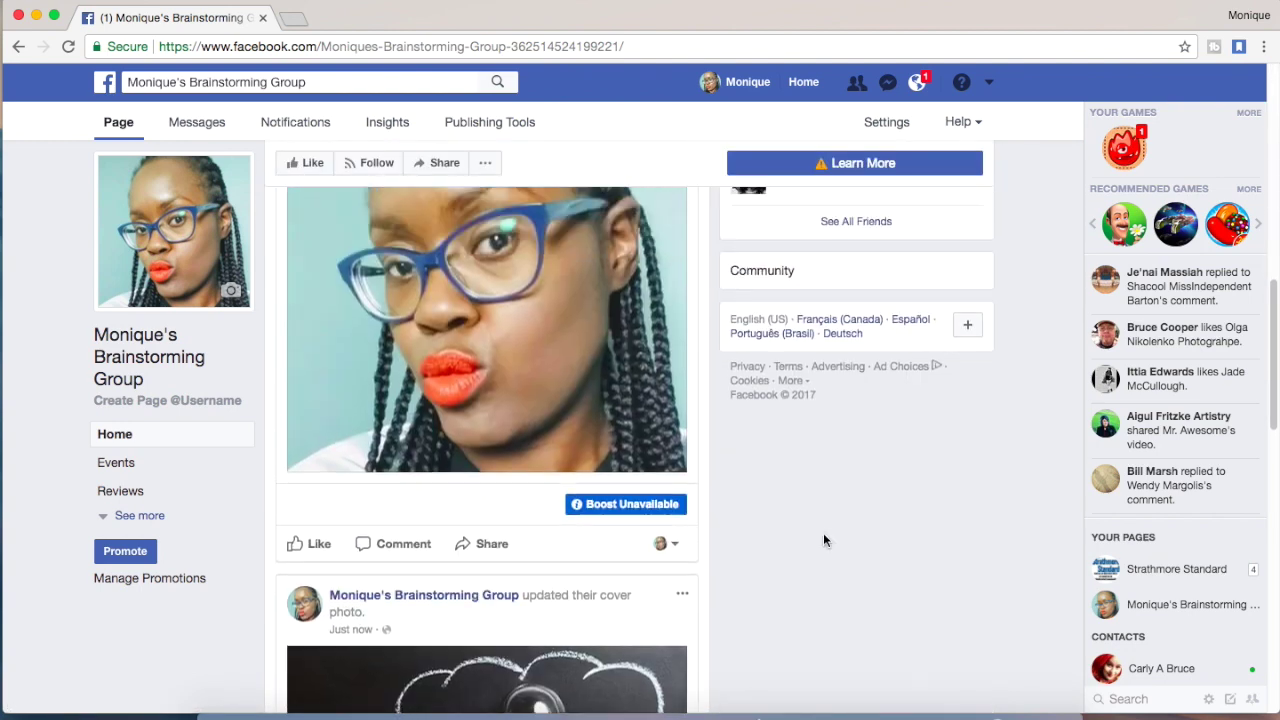
pyautogui.scroll(2, 766, 490)
# Publish the post 'My first post on my youtube brainstorming group' on the Page
pyautogui.click(406, 548)
pyautogui.write('M')
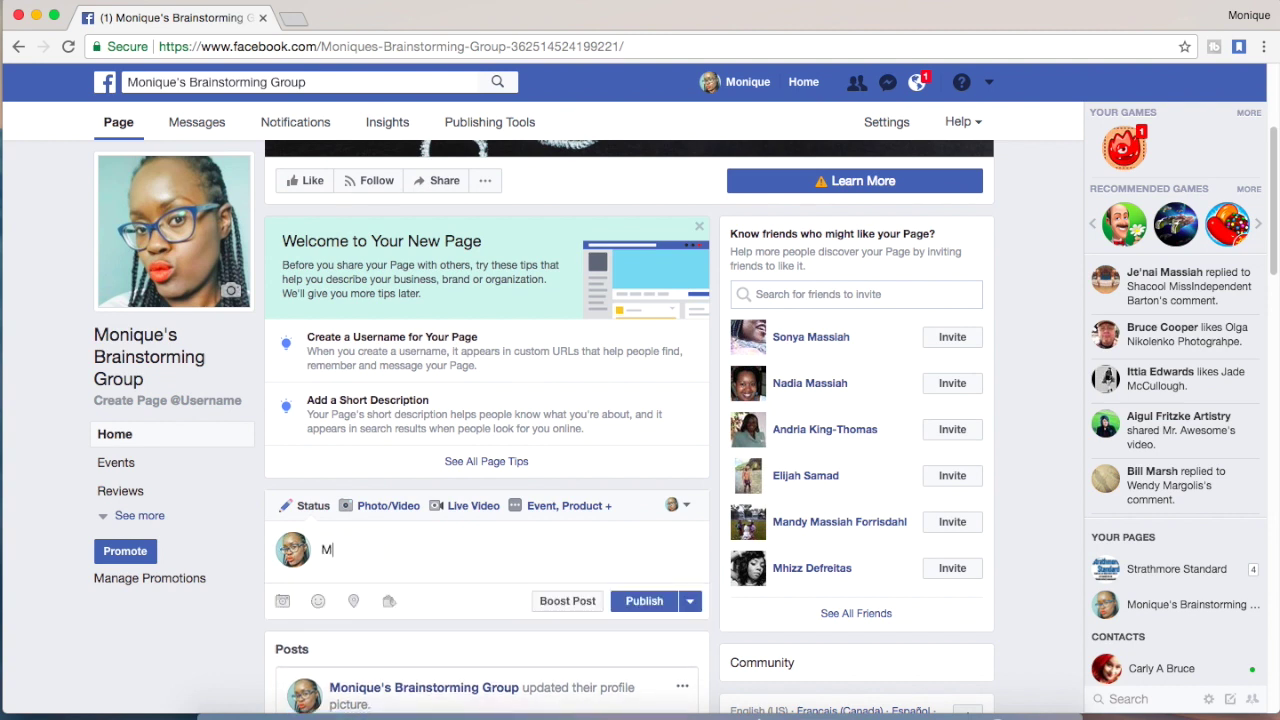
pyautogui.write('y first p')
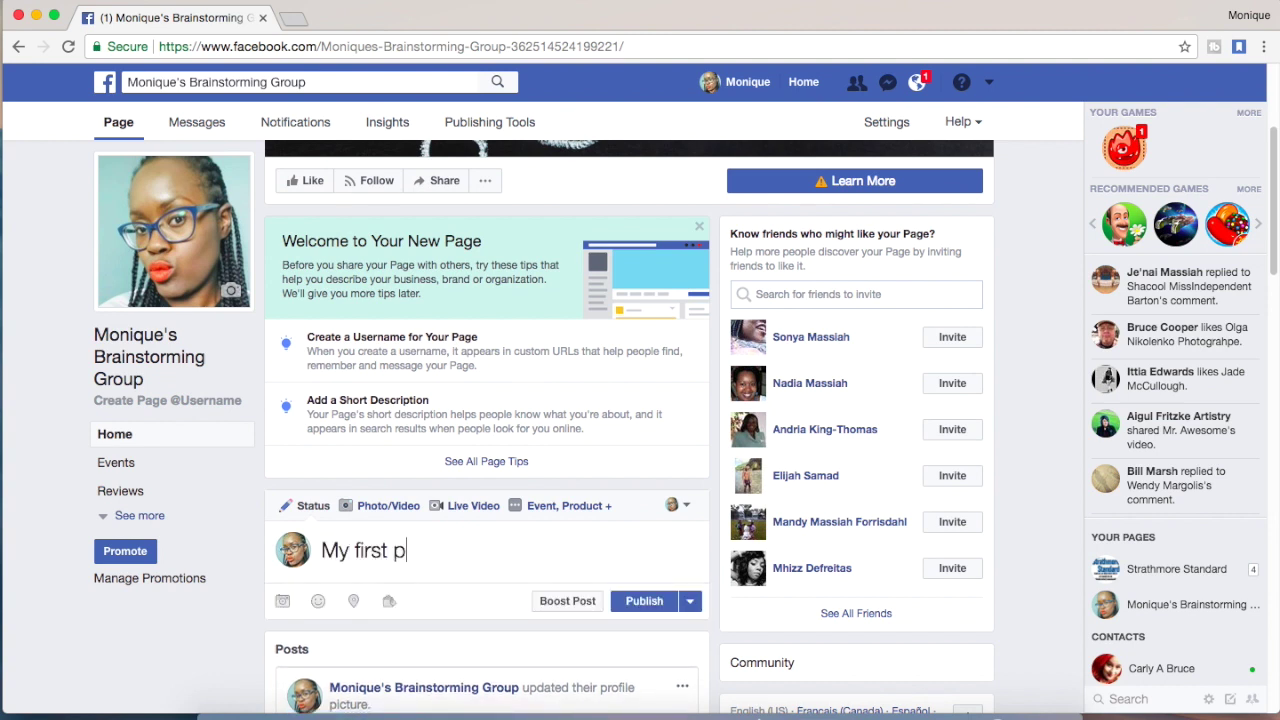
pyautogui.write('ost on my youtube')
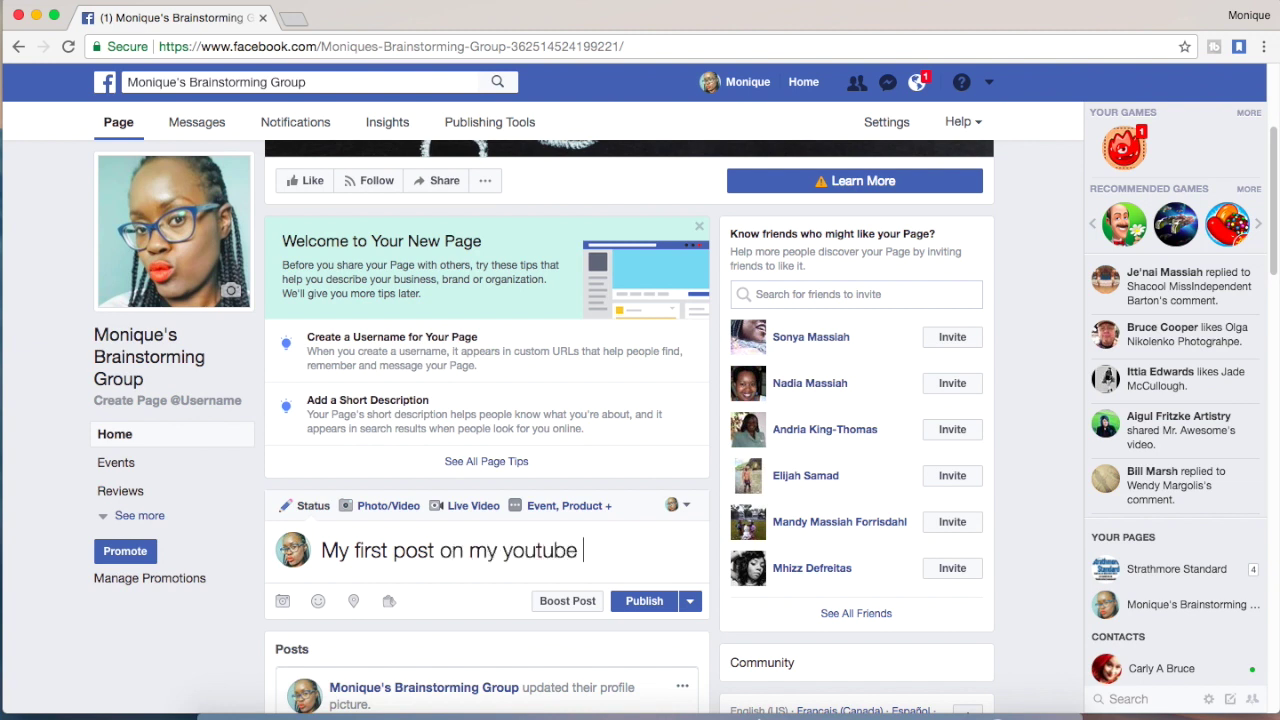
pyautogui.write(' brainstorming group')
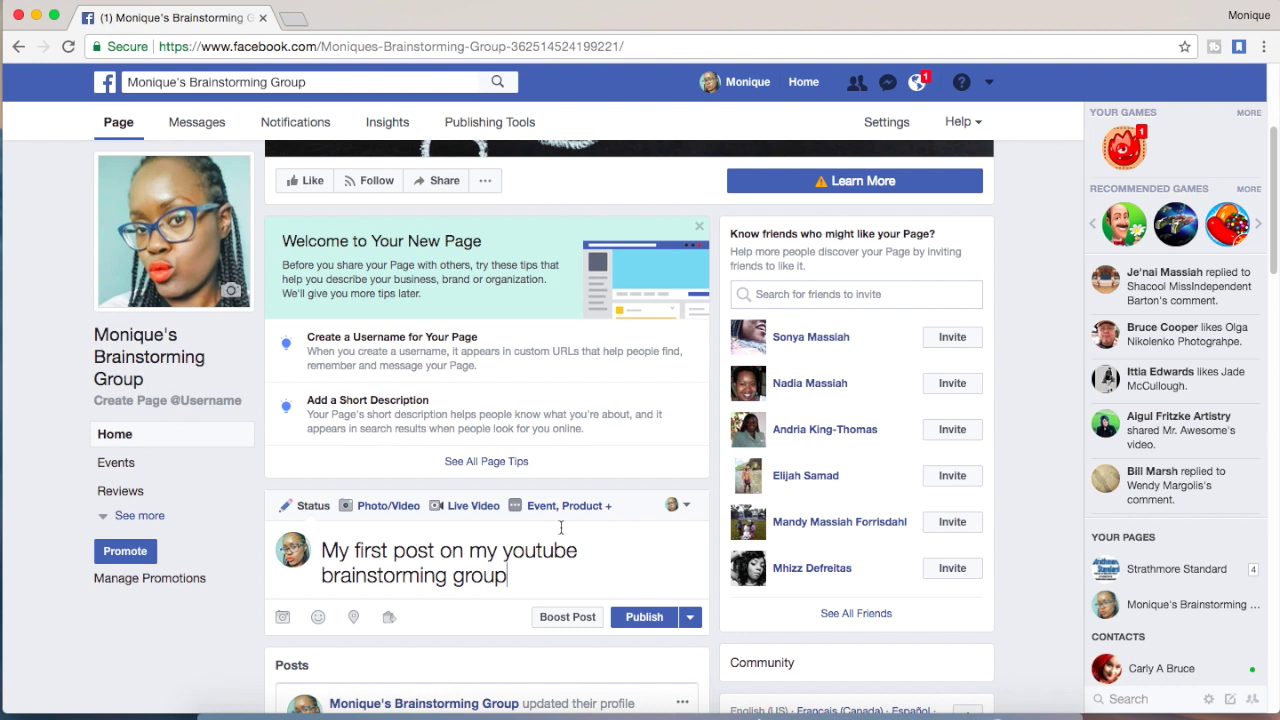
pyautogui.click(645, 620)
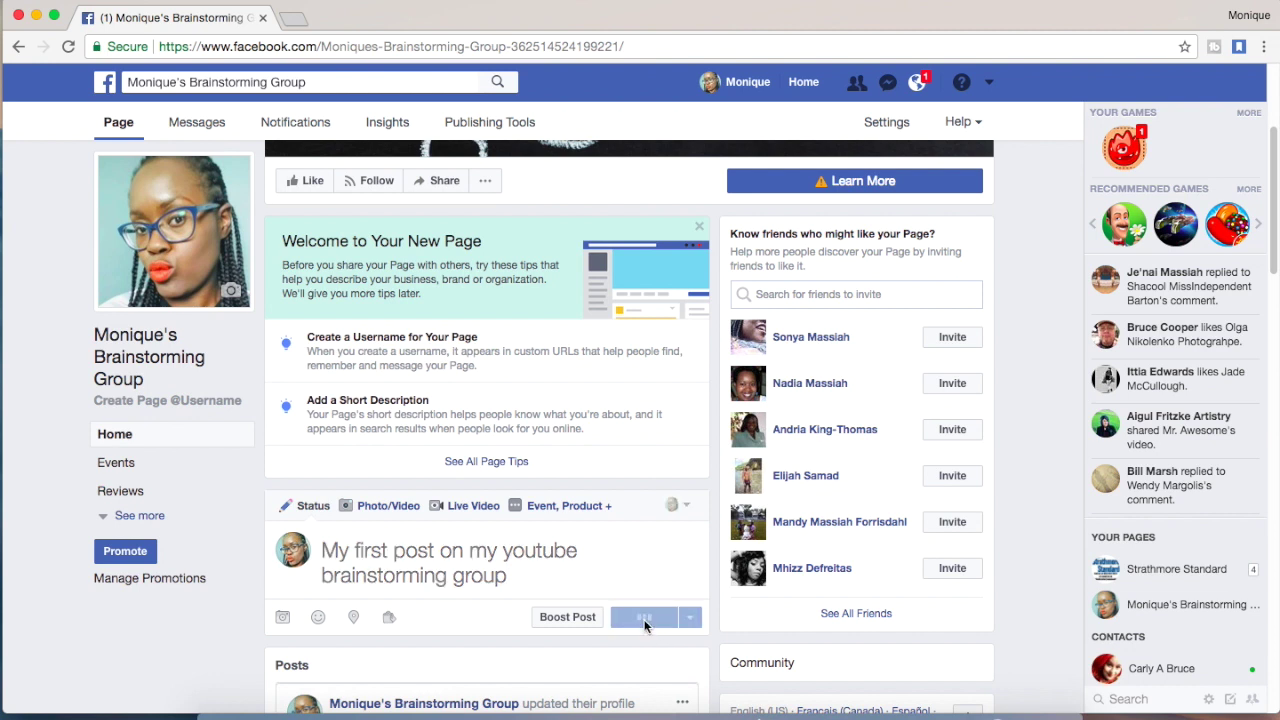
# Dismiss the Boost suggestion and return to the Page's Home view showing the new post
pyautogui.scroll(-3, 621, 583)
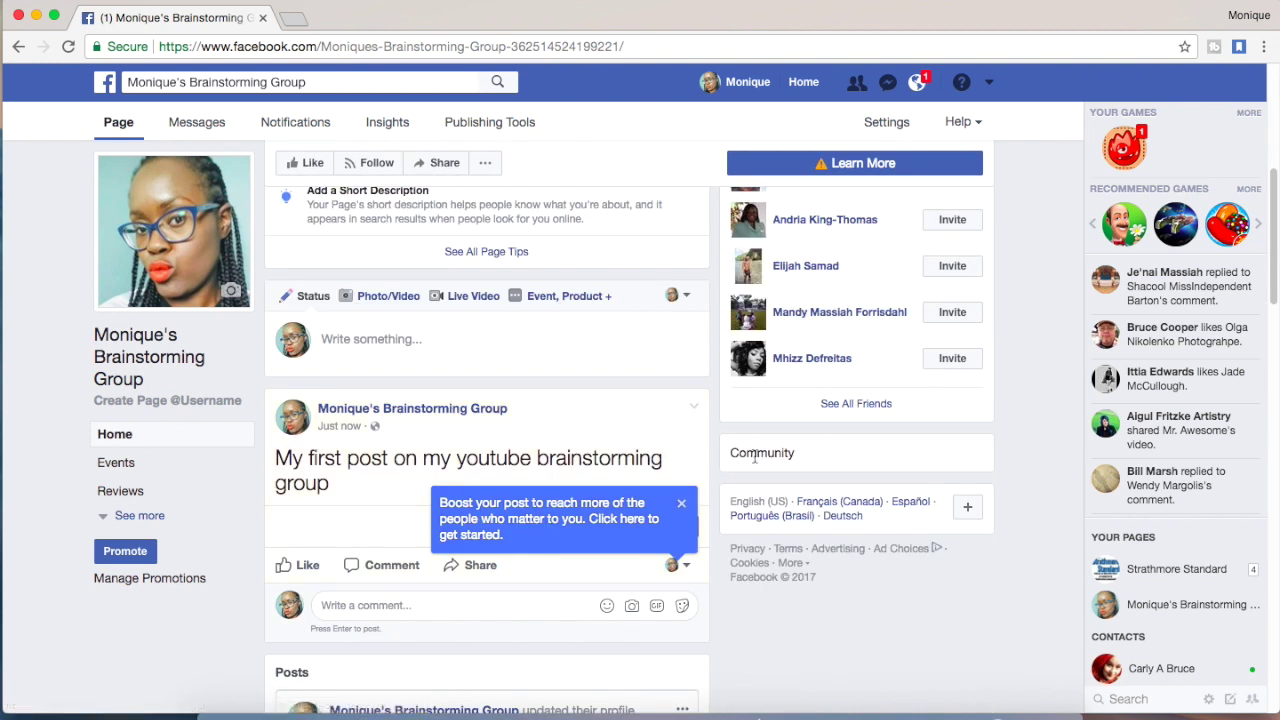
pyautogui.click(683, 504)
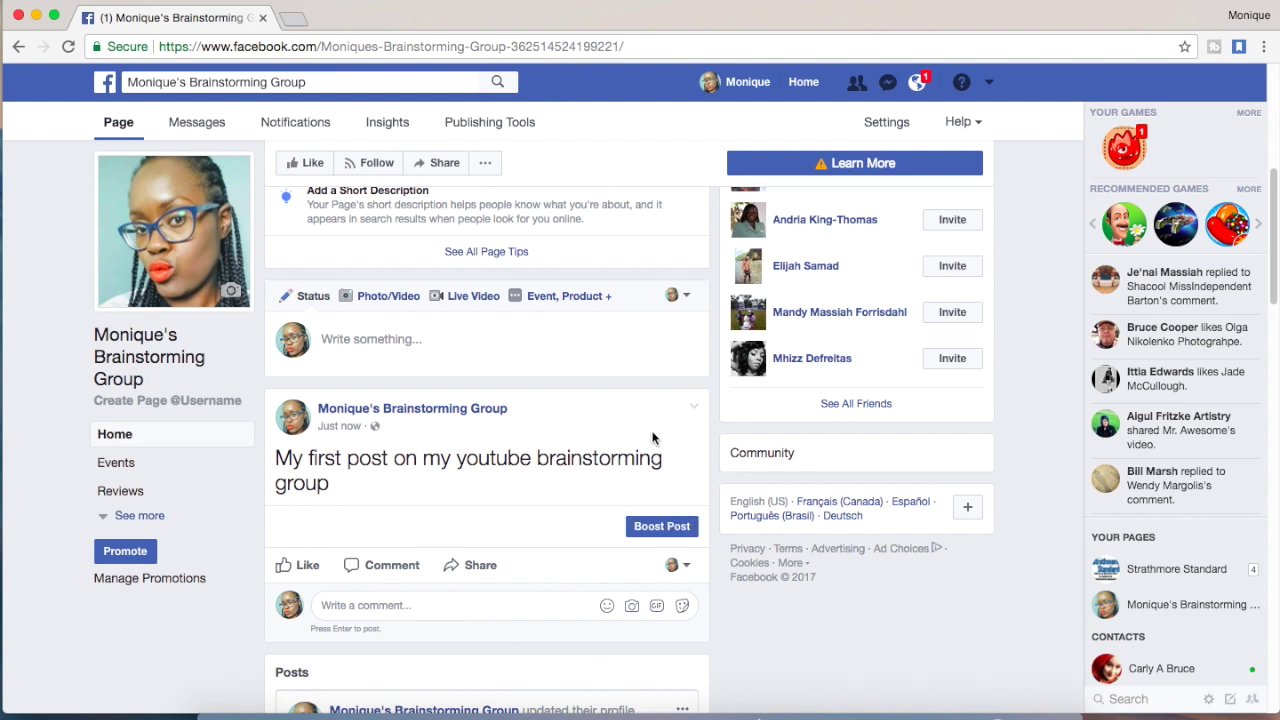
pyautogui.scroll(5, 645, 430)
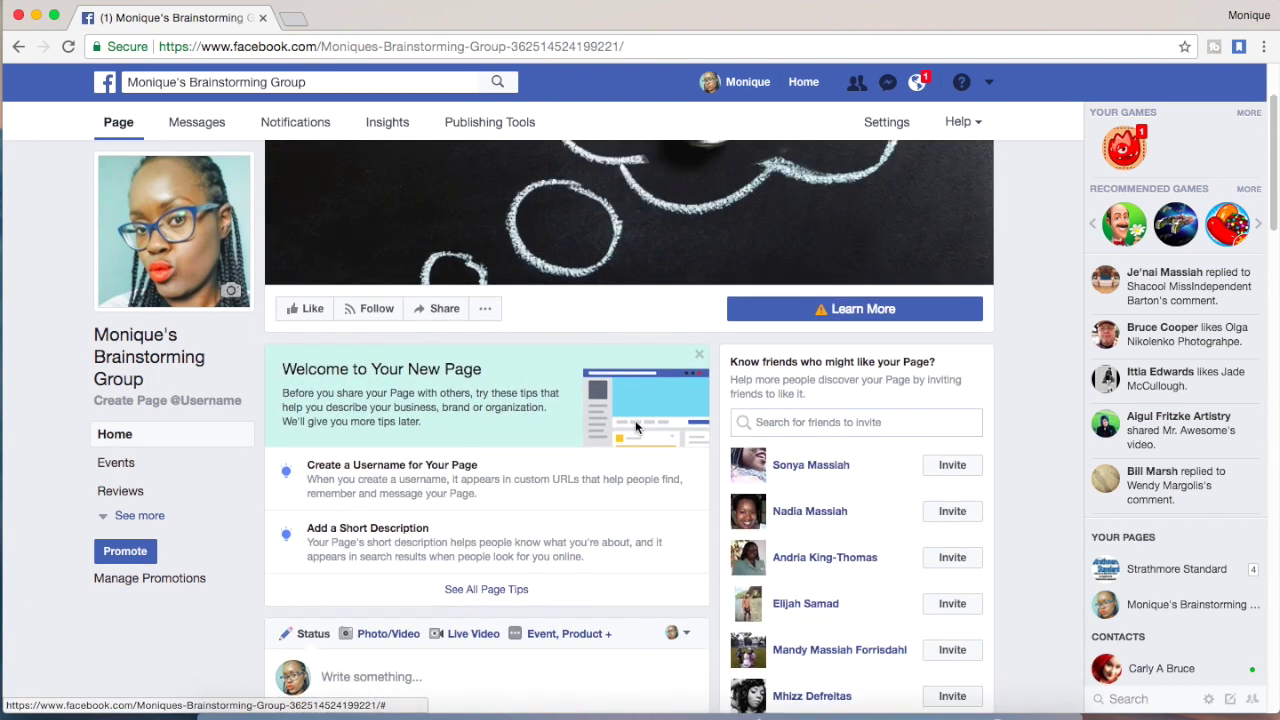
pyautogui.scroll(2, 636, 427)
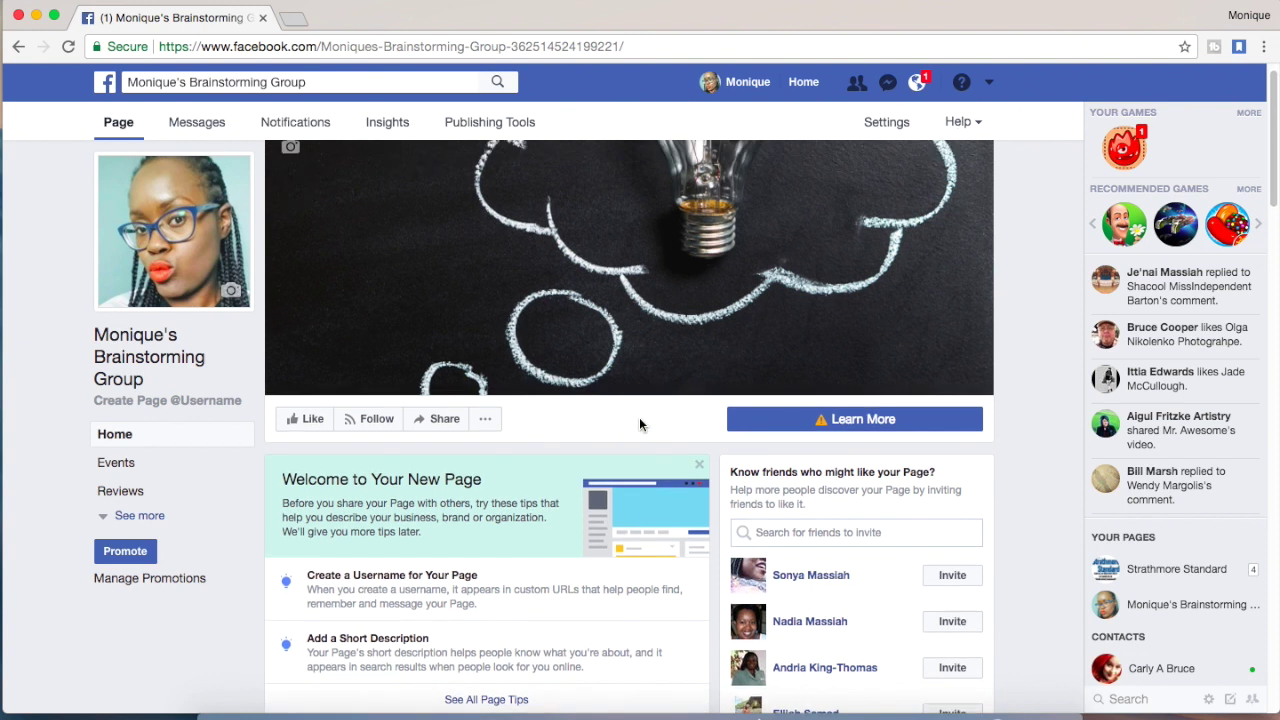
pyautogui.scroll(1, 640, 424)
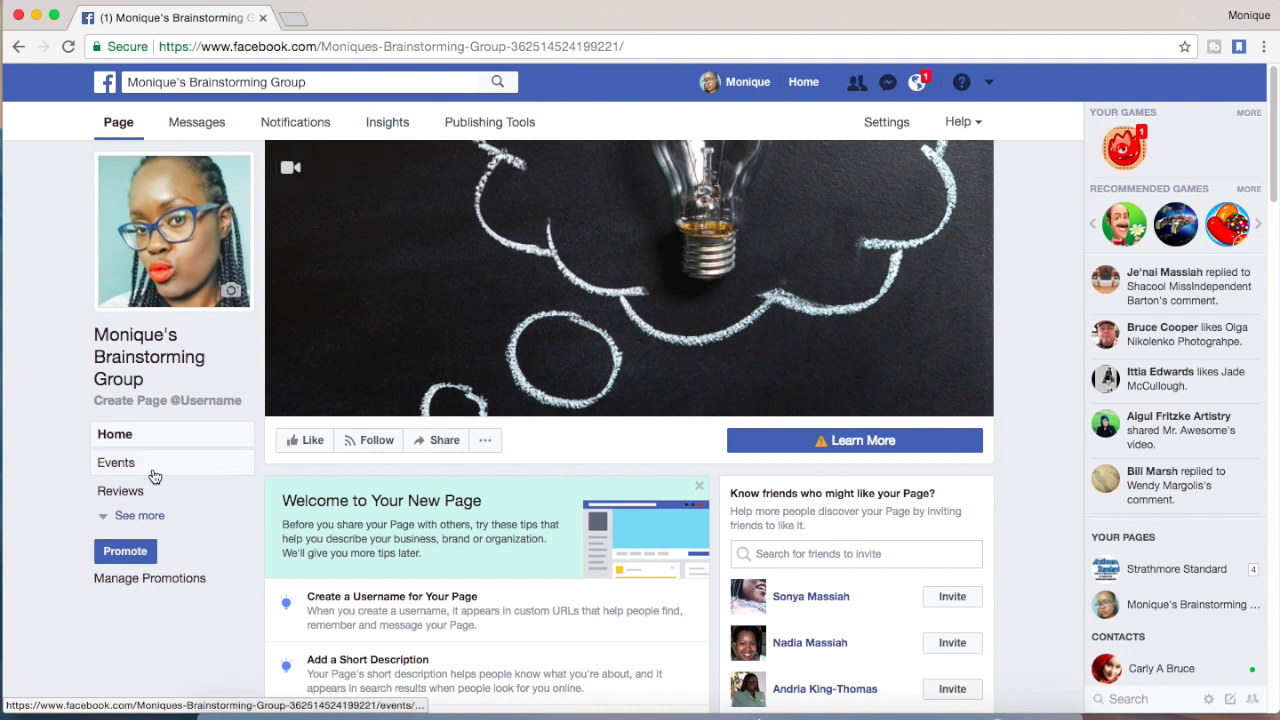
pyautogui.click(157, 437)
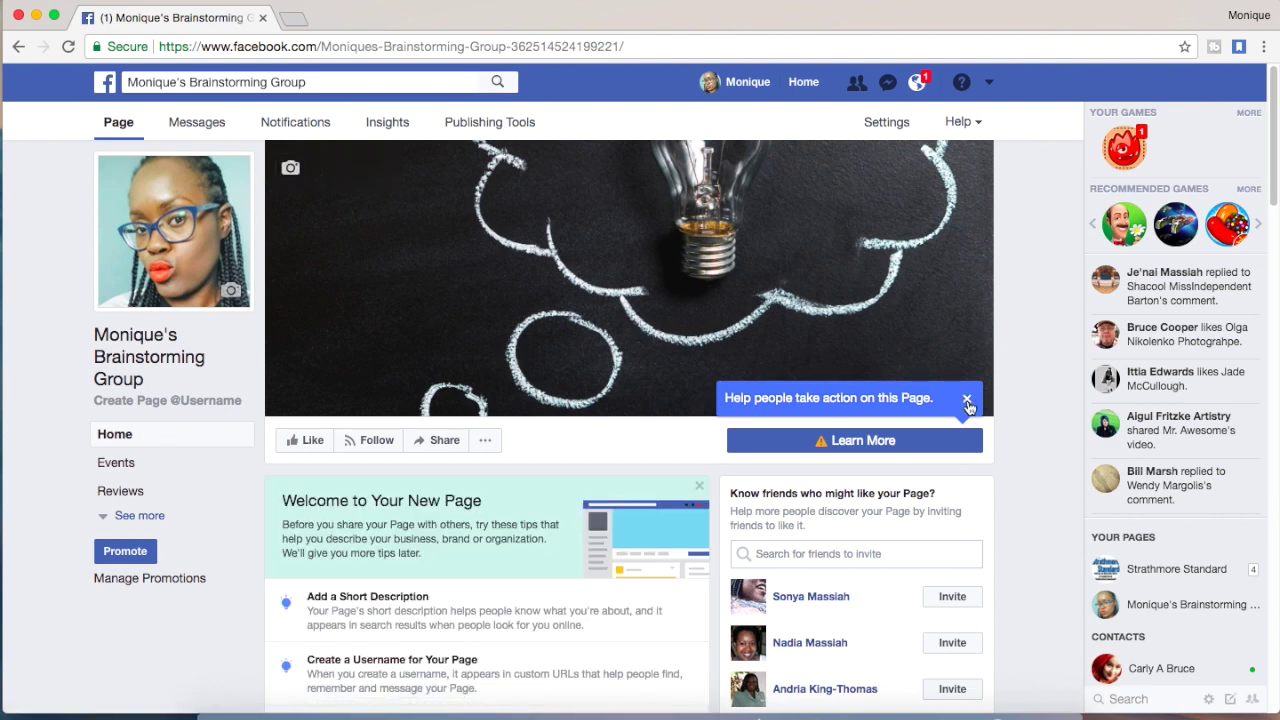
pyautogui.scroll(-4, 925, 543)
pyautogui.scroll(2, 925, 543)
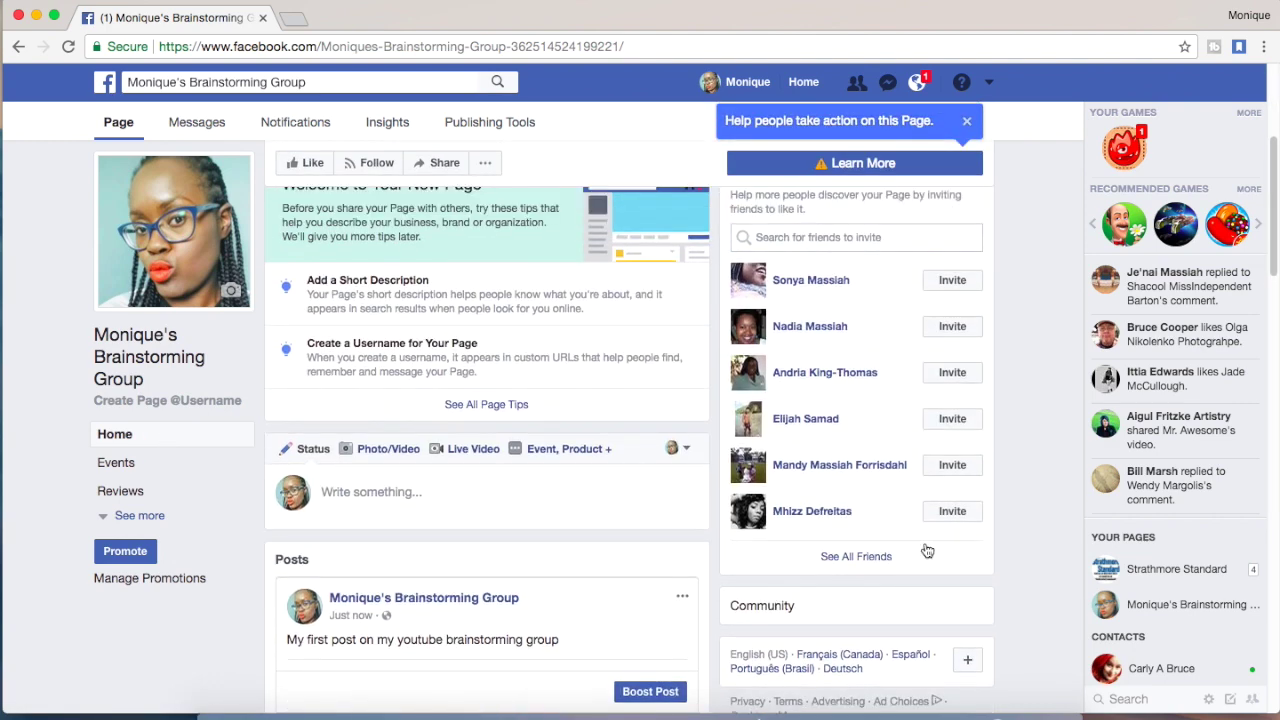
pyautogui.scroll(1, 890, 498)
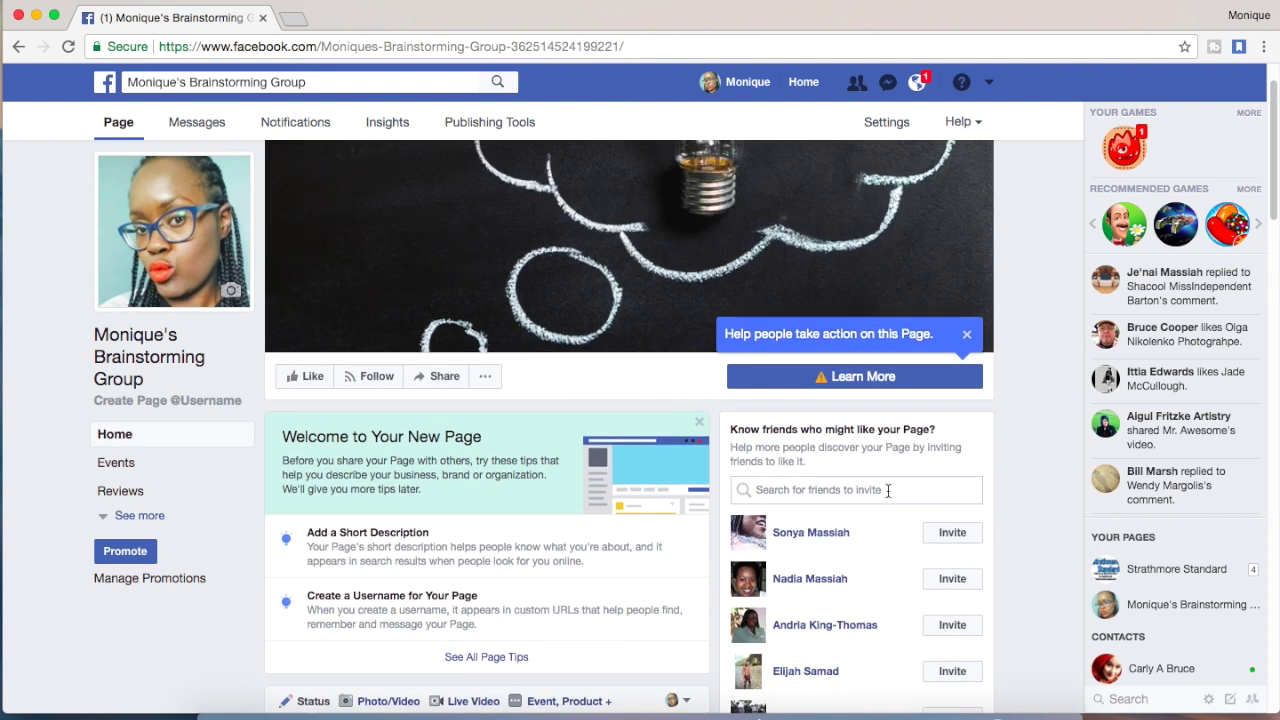
# Open the Events section, cancel the Share dialog, and bring up the '...' extra actions menu
pyautogui.click(200, 463)
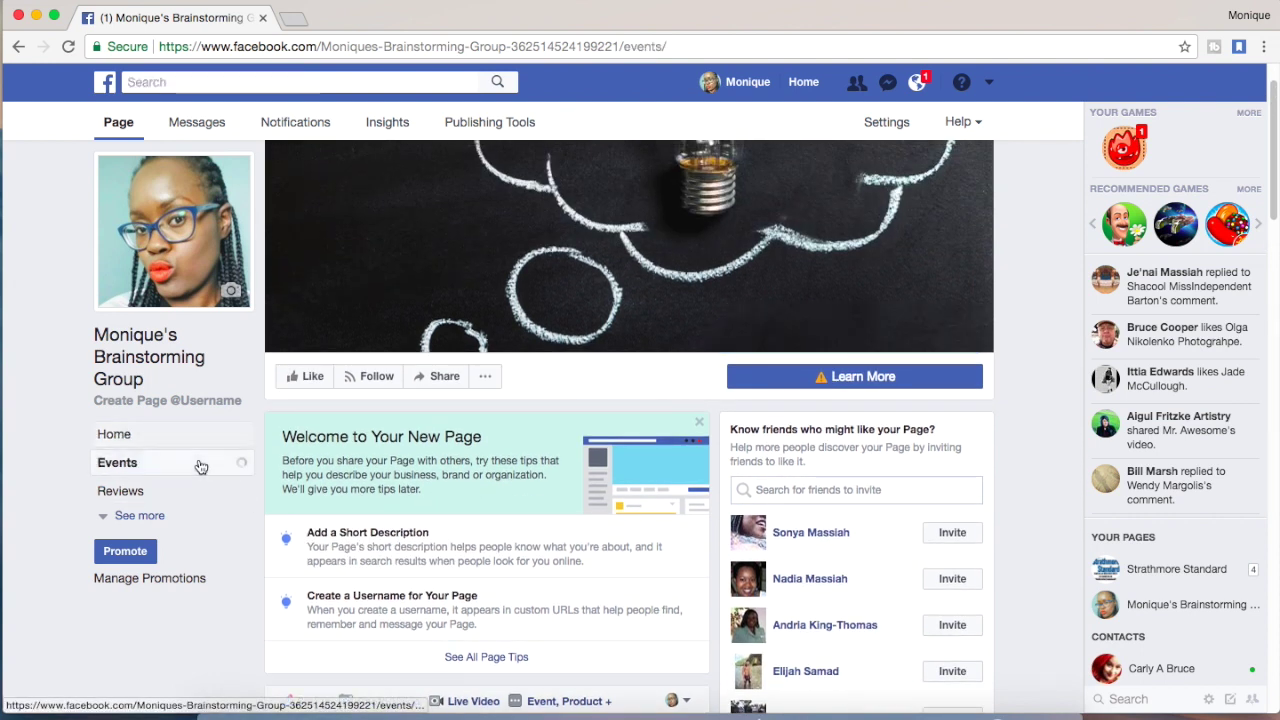
pyautogui.scroll(-3, 257, 477)
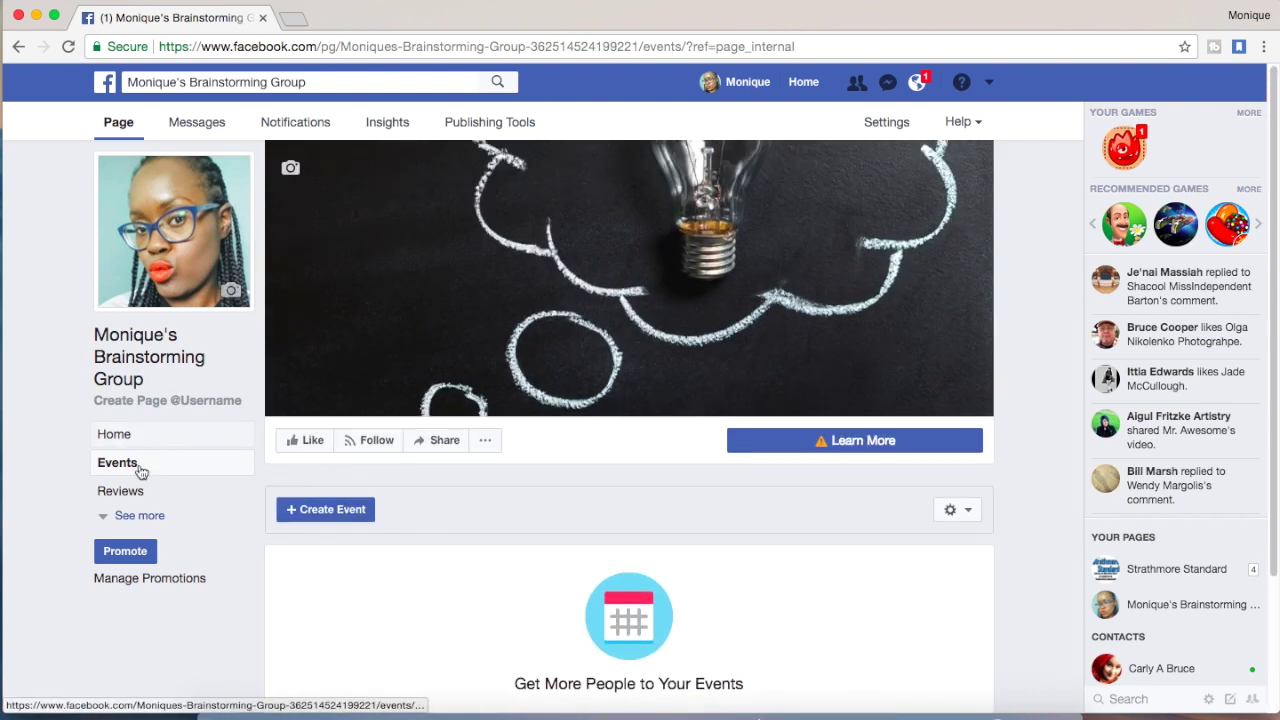
pyautogui.click(446, 440)
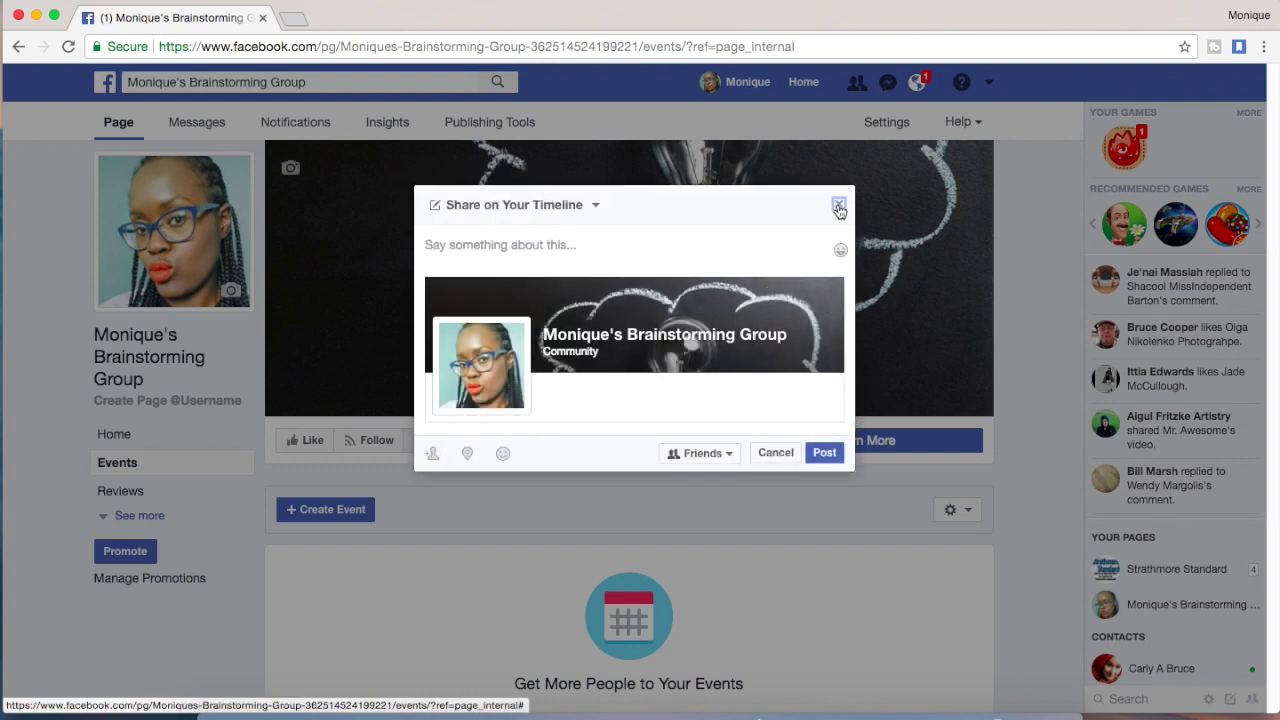
pyautogui.click(839, 206)
pyautogui.click(488, 441)
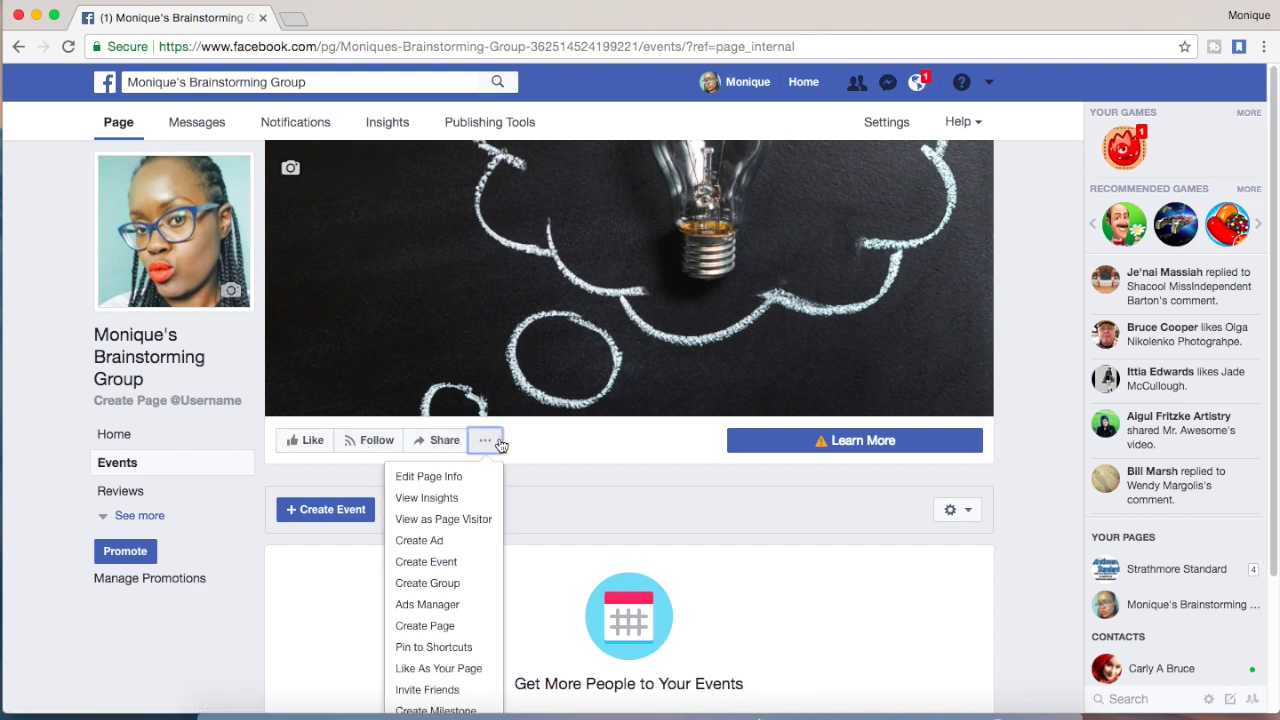